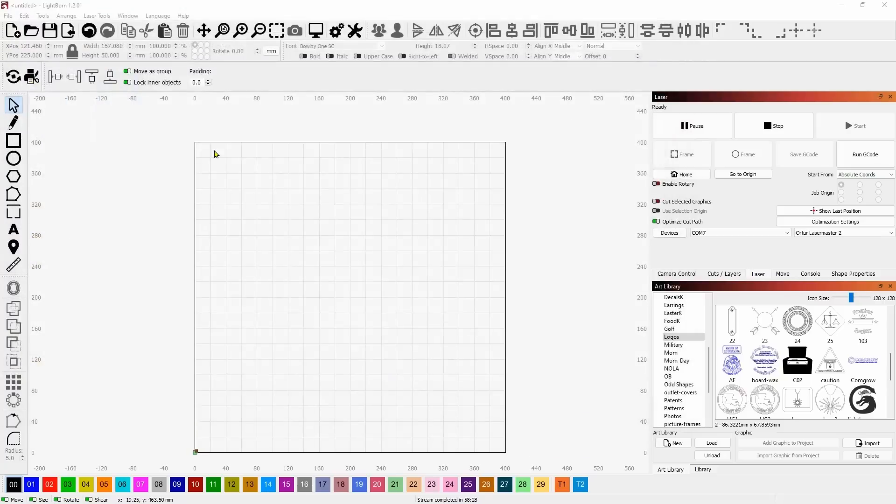
# Move the tumbler image to the workspace's right edge and enlarge it proportionally to about 156 × 249 mm.
pyautogui.moveTo(380, 250); pyautogui.dragTo(468, 236)
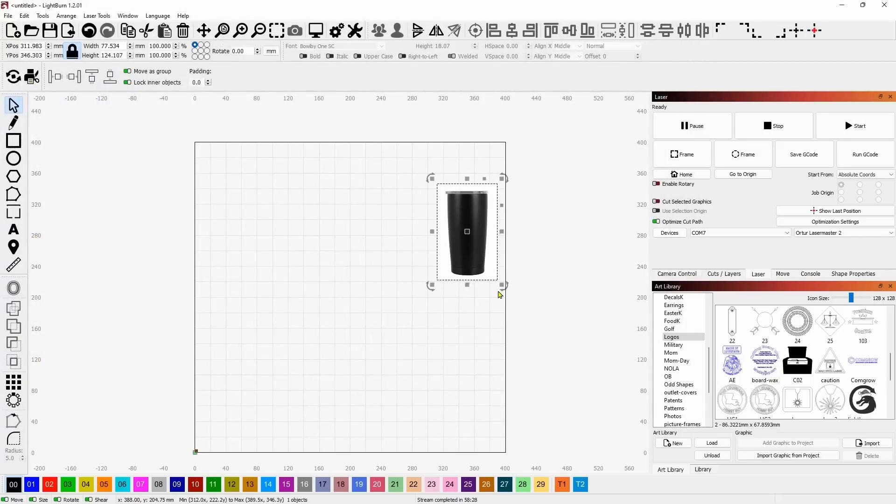
pyautogui.moveTo(502, 285); pyautogui.dragTo(558, 376)
pyautogui.click(358, 284)
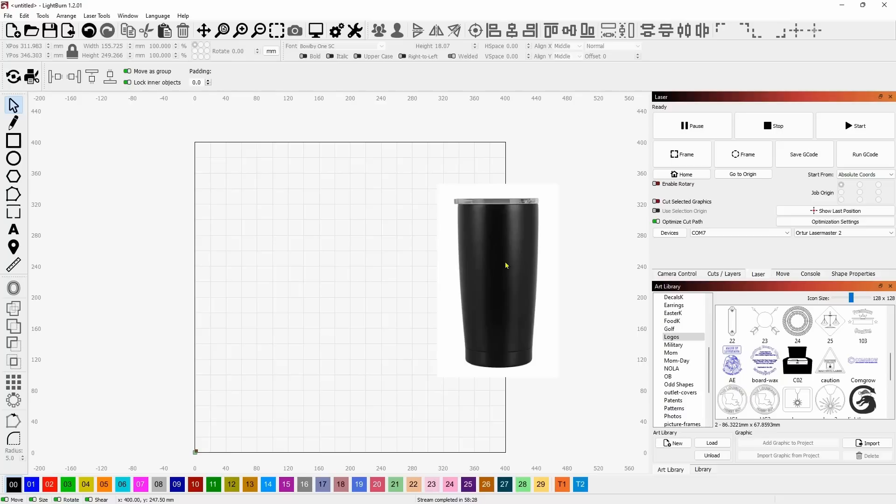
# Draw a rectangle about 73 × 52 mm on the upper part of the tumbler image.
pyautogui.click(14, 147)
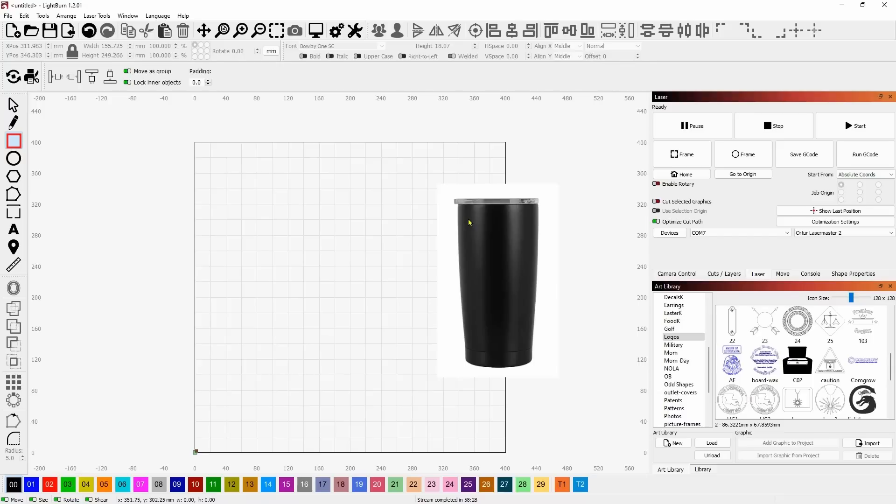
pyautogui.moveTo(468, 219); pyautogui.dragTo(529, 263)
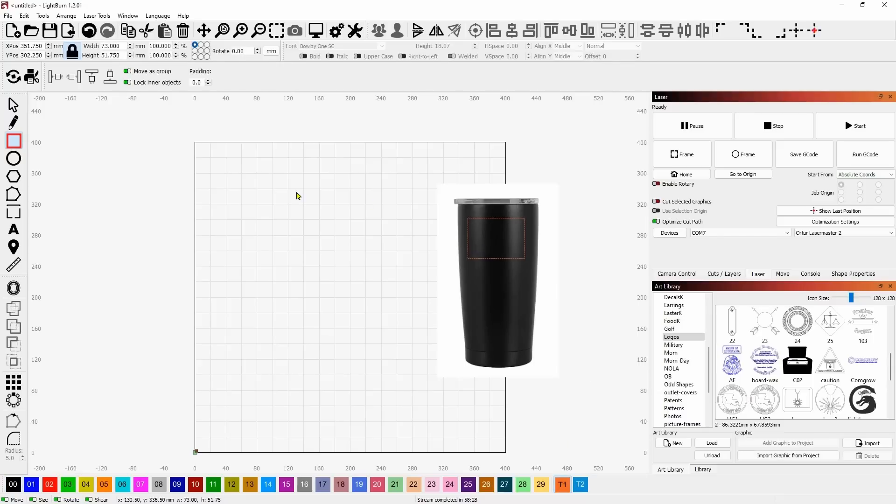
pyautogui.press('Escape')
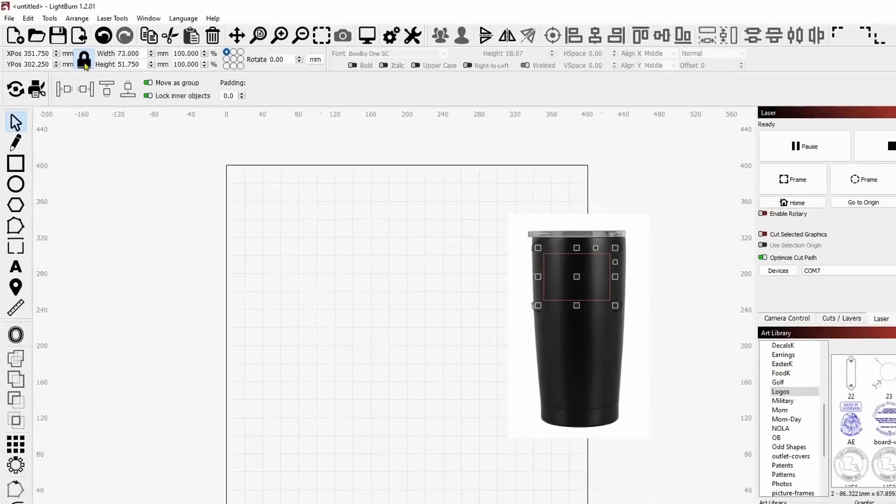
# Switch the units to inches and make the rectangle a 2 × 2 in square with the aspect ratio temporarily unlocked.
pyautogui.click(684, 133)
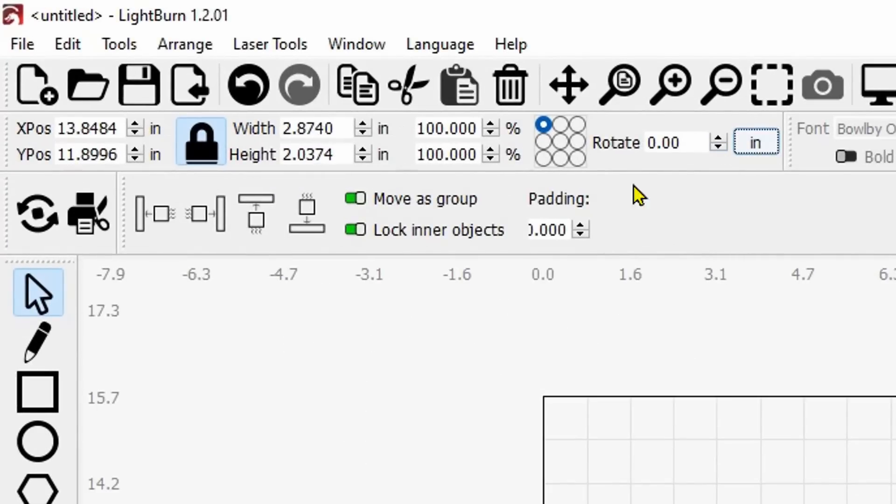
pyautogui.click(200, 141)
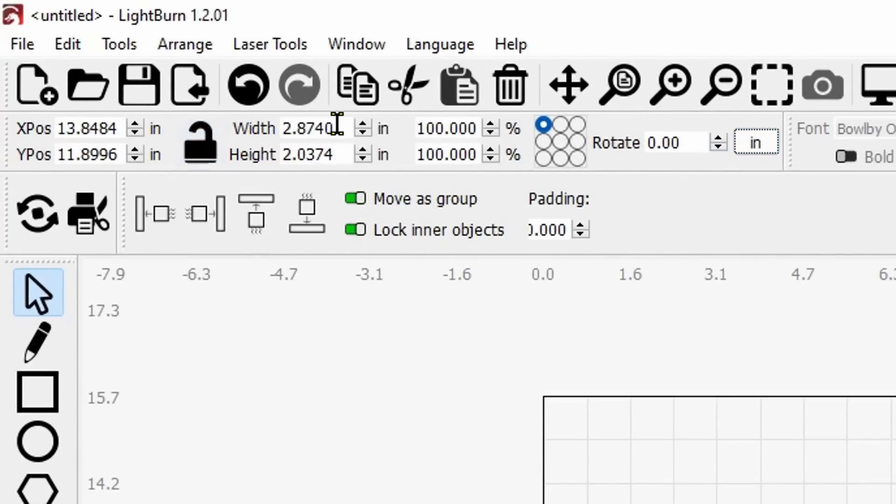
pyautogui.doubleClick(336, 126)
pyautogui.tripleClick(336, 125)
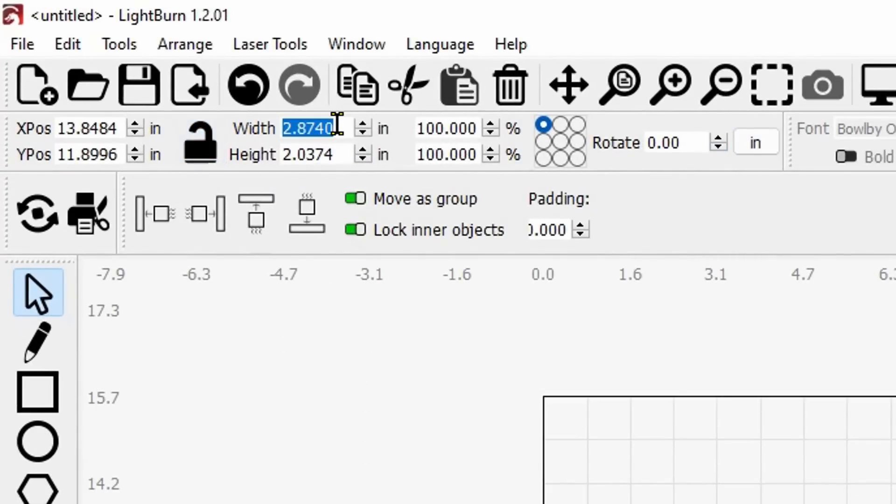
pyautogui.write('2')
pyautogui.press('Tab')
pyautogui.write('2')
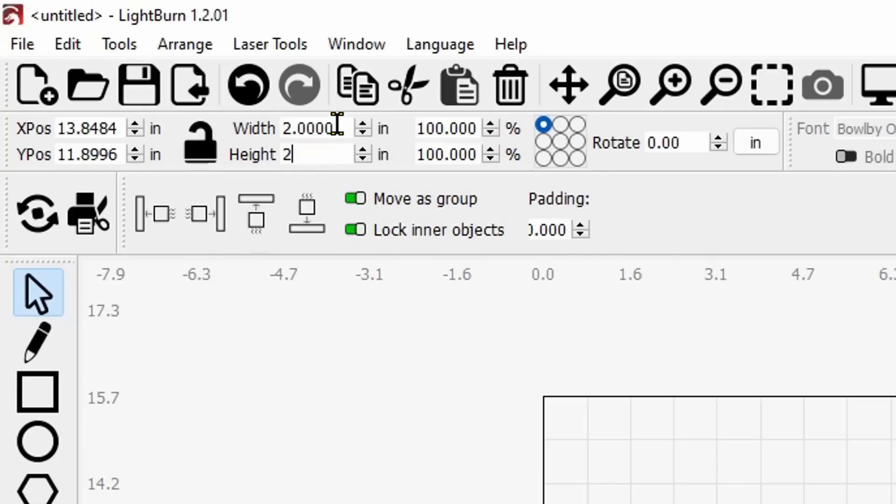
pyautogui.press('Return')
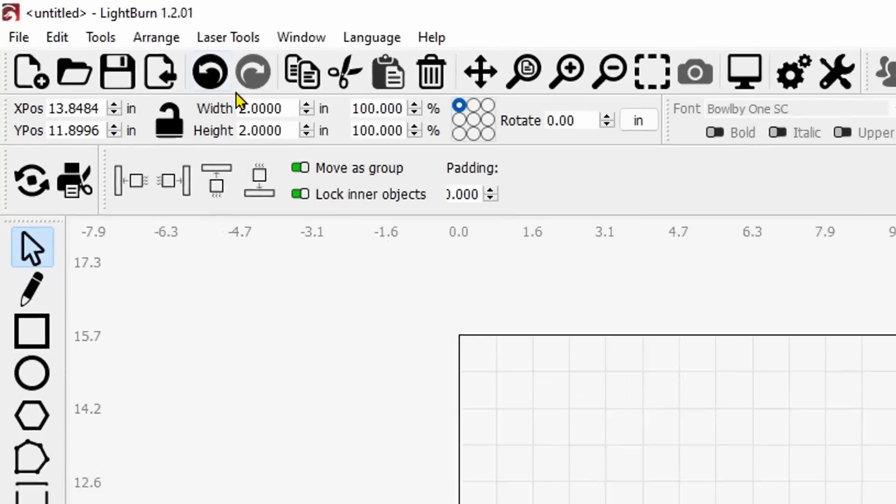
pyautogui.click(170, 122)
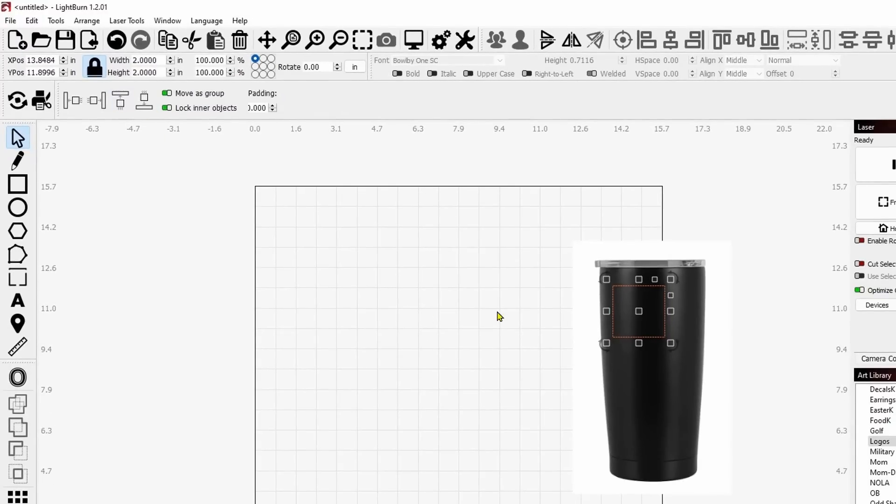
# Move the square off the tumbler onto the empty bed, and trace the tumbler image into vector outlines, deleting the source image.
pyautogui.moveTo(640, 314); pyautogui.dragTo(472, 279)
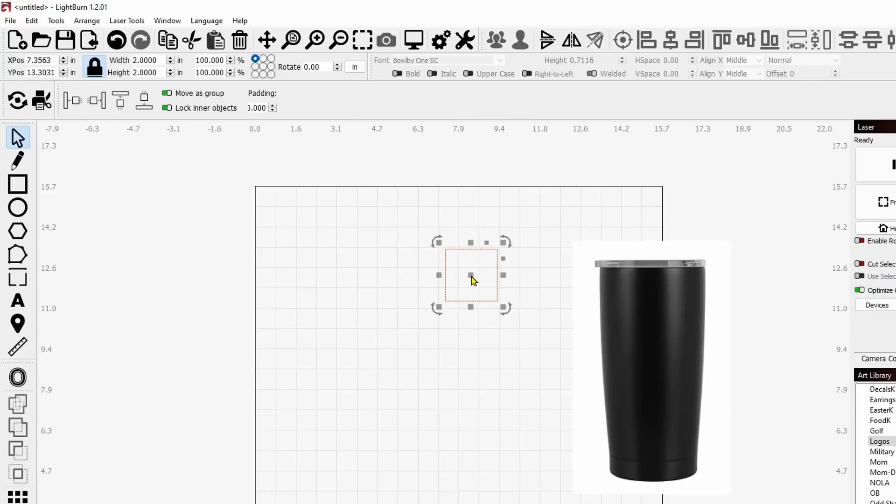
pyautogui.click(667, 358)
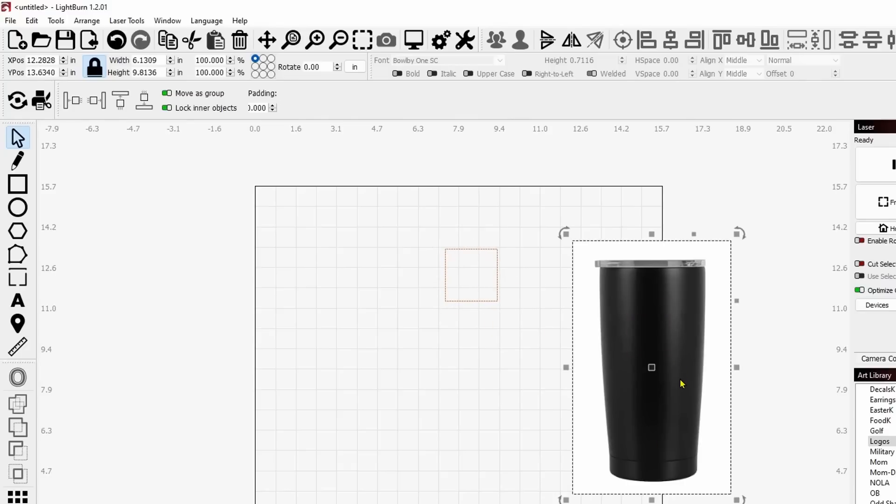
pyautogui.rightClick(667, 320)
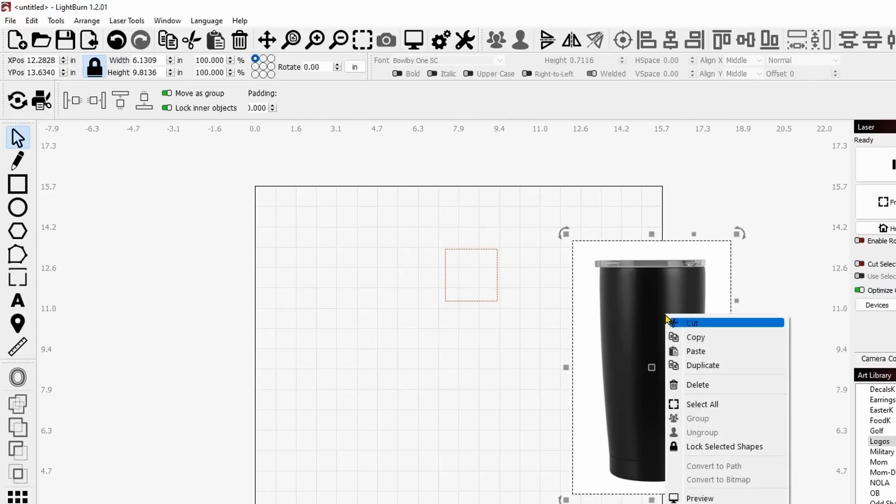
pyautogui.click(752, 494)
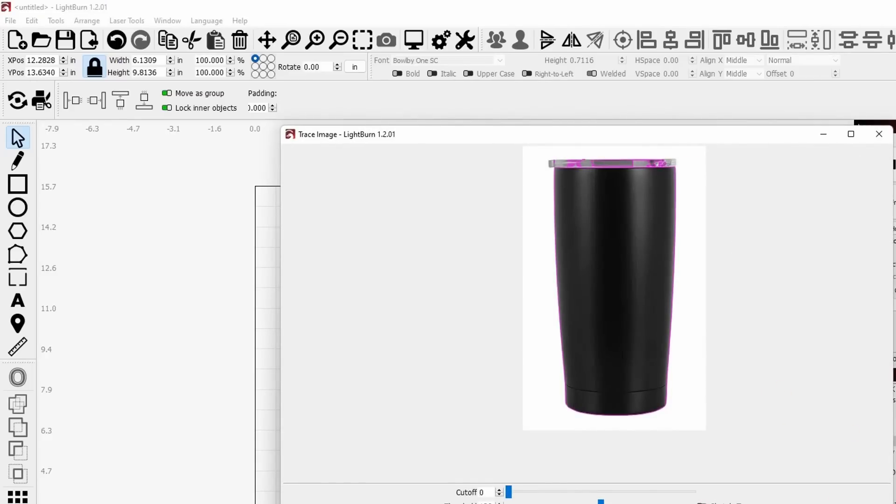
pyautogui.click(842, 502)
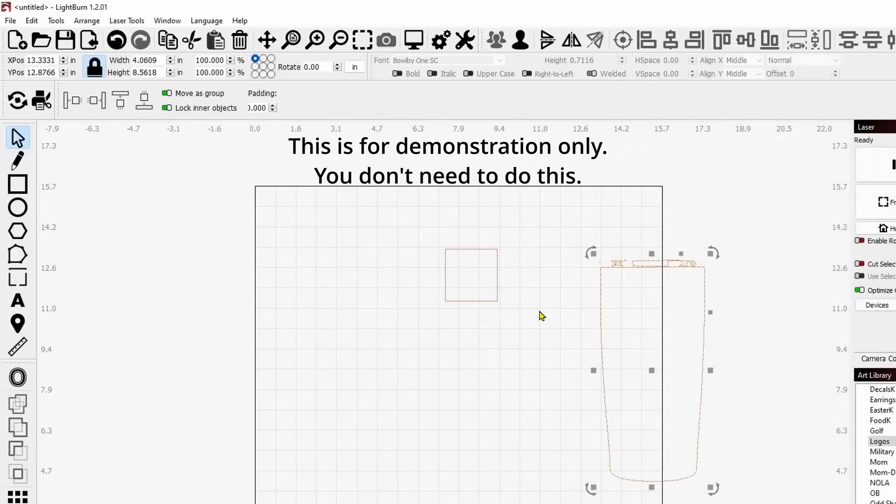
# Move the traced tumbler up slightly and delete the lid shapes above its body outline.
pyautogui.moveTo(649, 370); pyautogui.dragTo(644, 336)
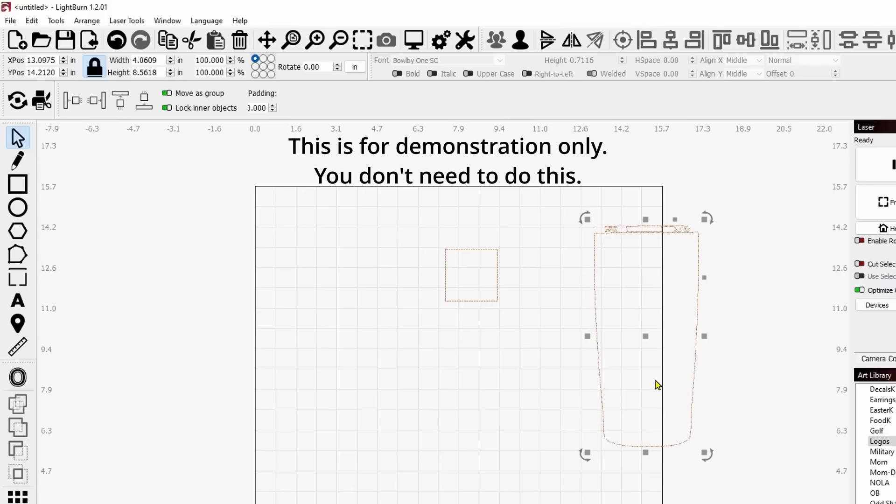
pyautogui.click(757, 274)
pyautogui.scroll(2, 757, 270)
pyautogui.scroll(1, 539, 223)
pyautogui.moveTo(500, 184); pyautogui.dragTo(737, 271)
pyautogui.press('Delete')
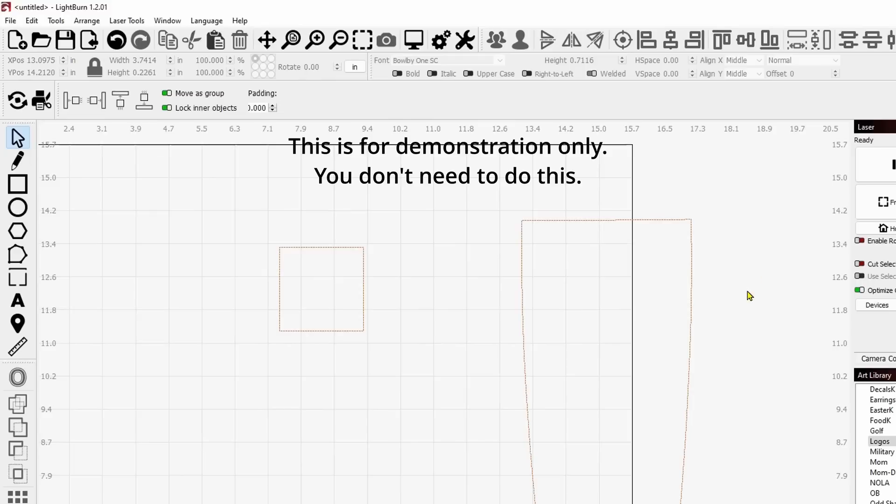
# Scale the tumbler outline proportionally to a height of 7 in and move it slightly up and right.
pyautogui.scroll(-2, 726, 320)
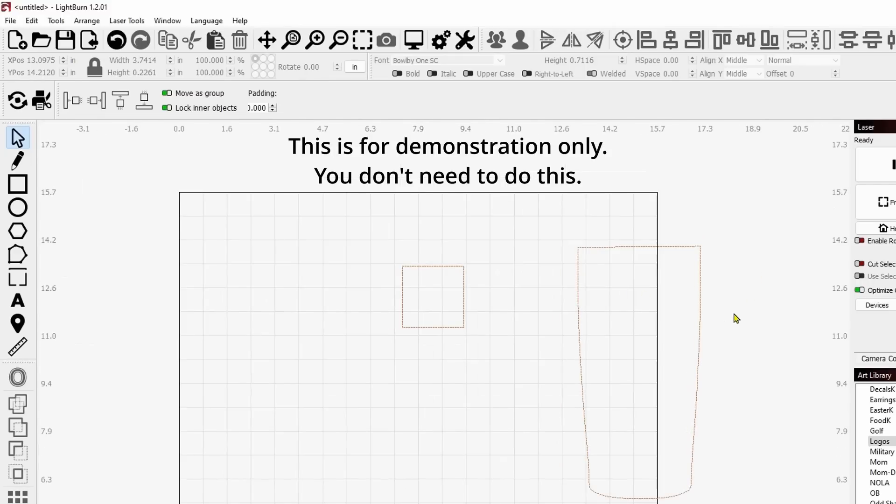
pyautogui.moveTo(741, 318); pyautogui.dragTo(665, 291)
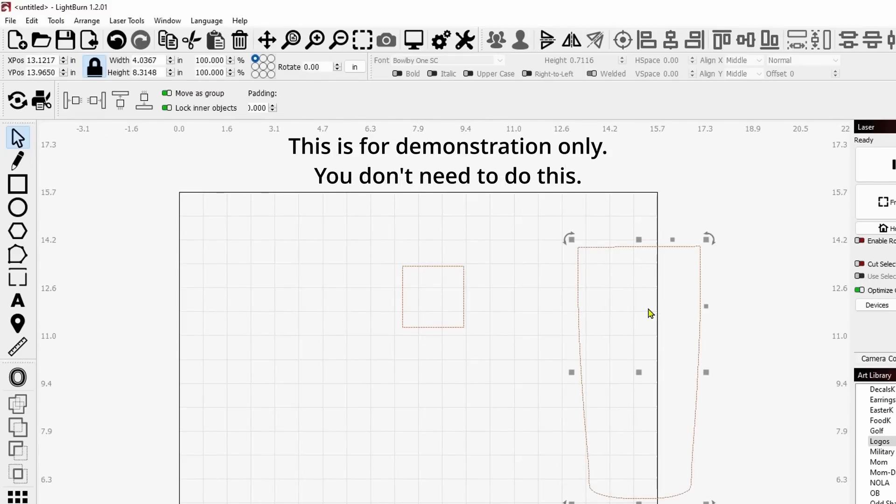
pyautogui.doubleClick(147, 71)
pyautogui.write('7')
pyautogui.press('Return')
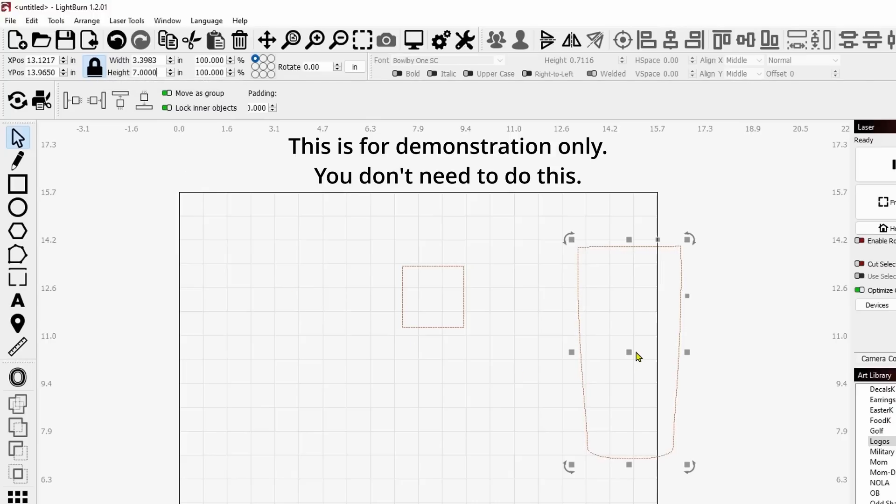
pyautogui.moveTo(638, 356); pyautogui.dragTo(650, 329)
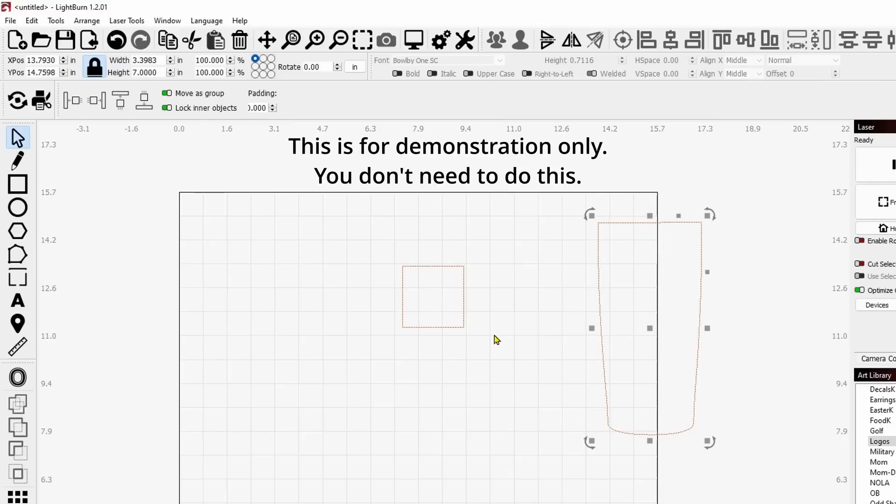
# Move the 2-inch square inside the upper part of the tumbler outline.
pyautogui.click(445, 327)
pyautogui.moveTo(435, 301); pyautogui.dragTo(648, 275)
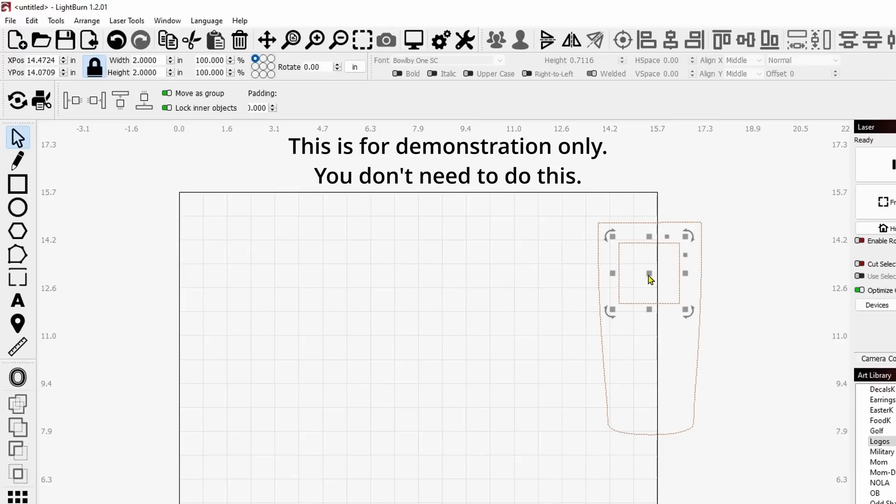
pyautogui.click(504, 347)
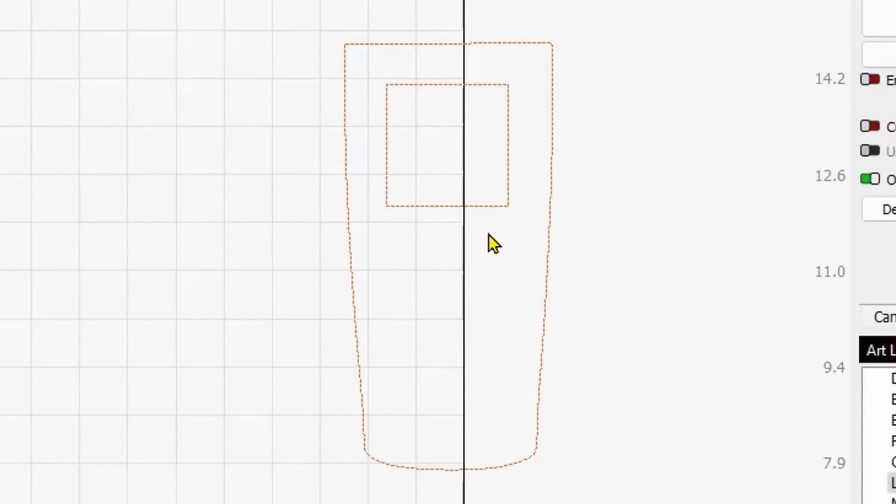
# Move the square down to the tumbler's middle and center it within the tumbler outline.
pyautogui.click(471, 207)
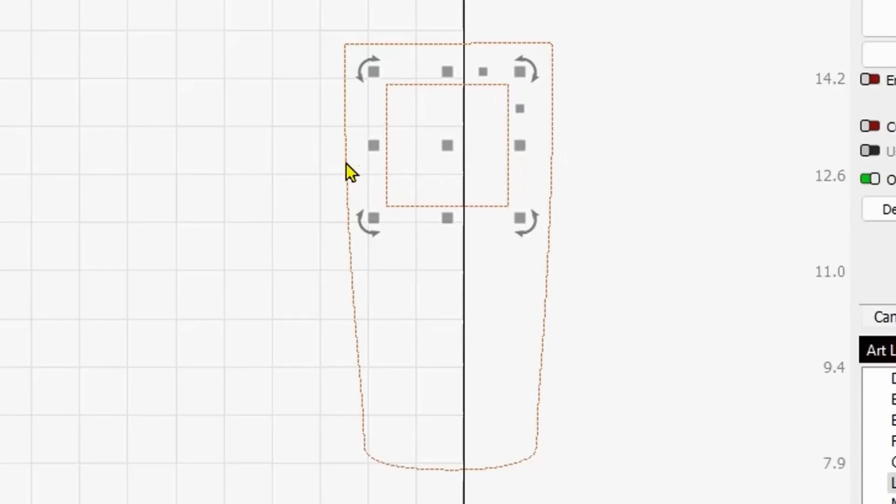
pyautogui.moveTo(446, 146); pyautogui.dragTo(454, 257)
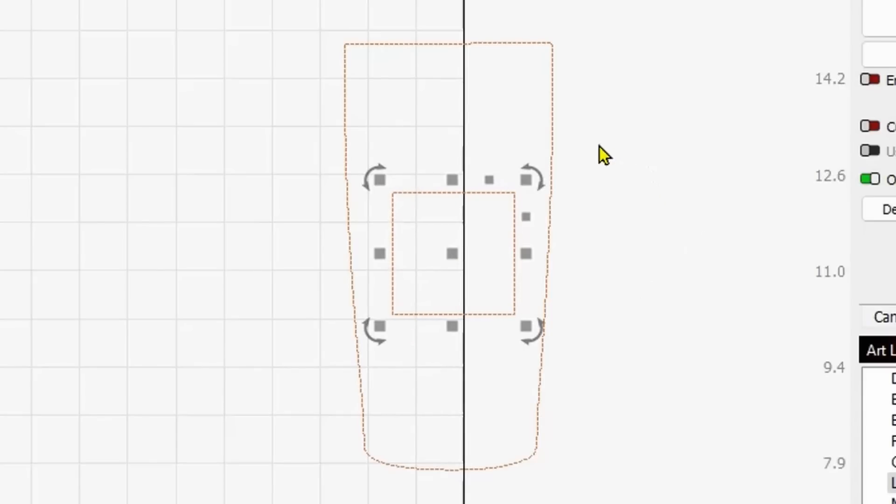
pyautogui.click(551, 126)
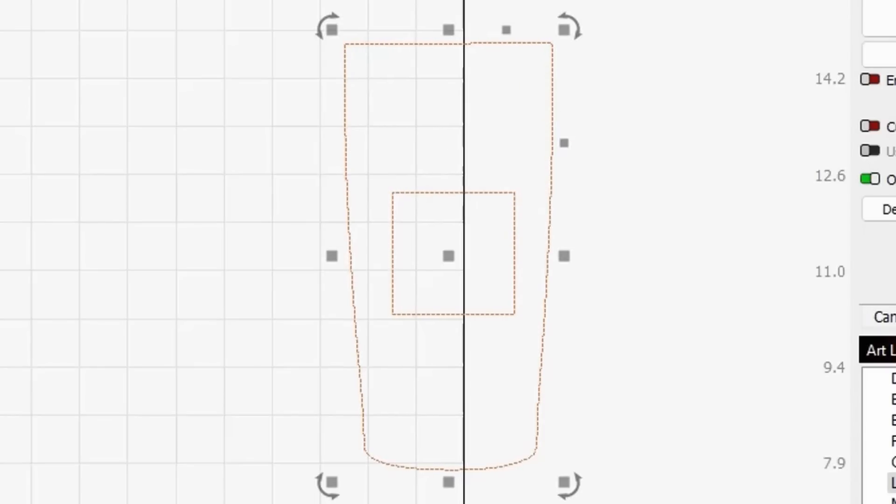
pyautogui.hotkey('alt', 'shift', 'c')
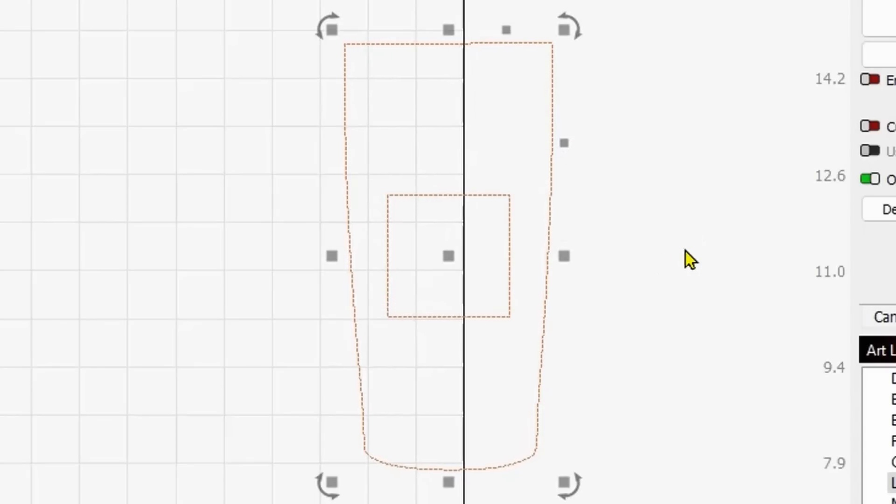
pyautogui.click(612, 396)
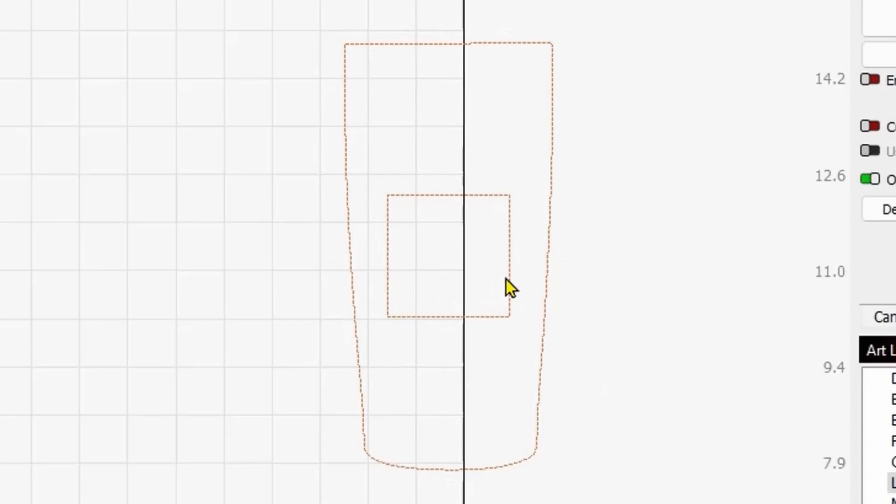
pyautogui.click(500, 247)
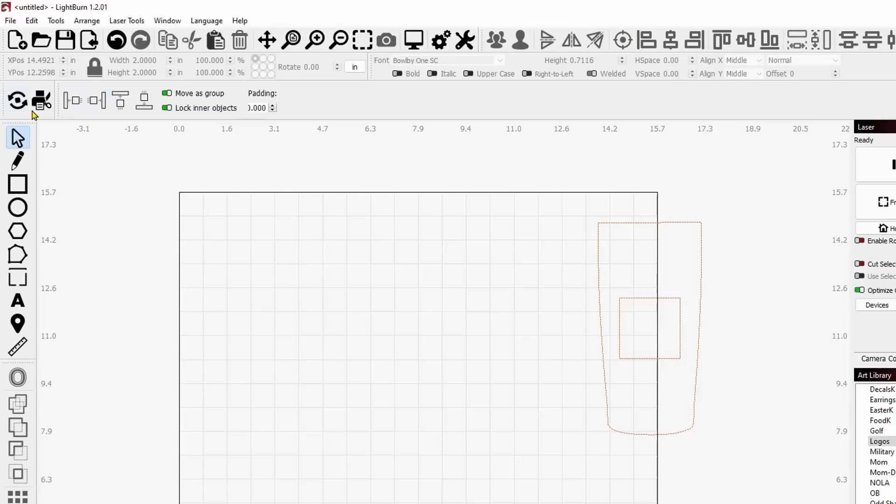
pyautogui.click(134, 24)
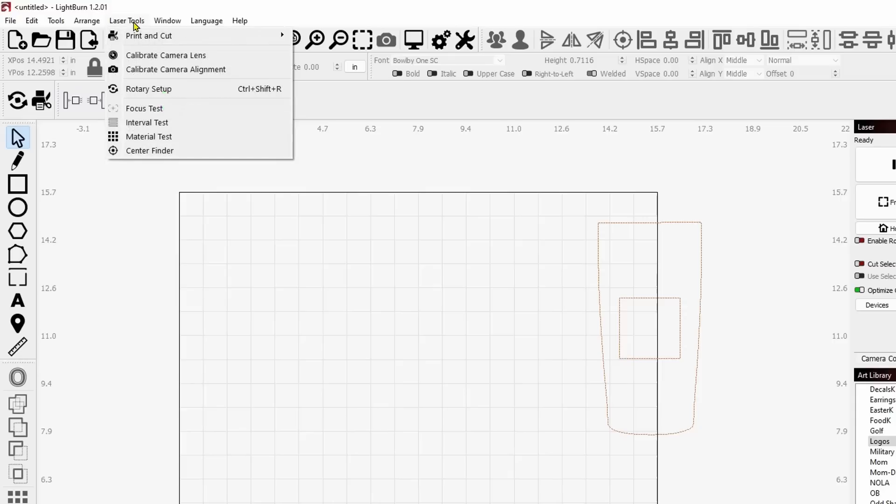
pyautogui.click(189, 91)
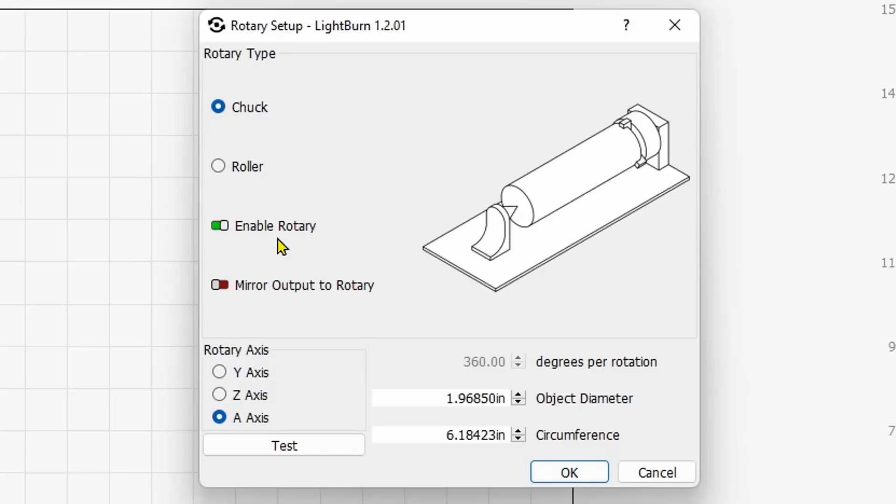
pyautogui.moveTo(527, 28); pyautogui.dragTo(244, 0)
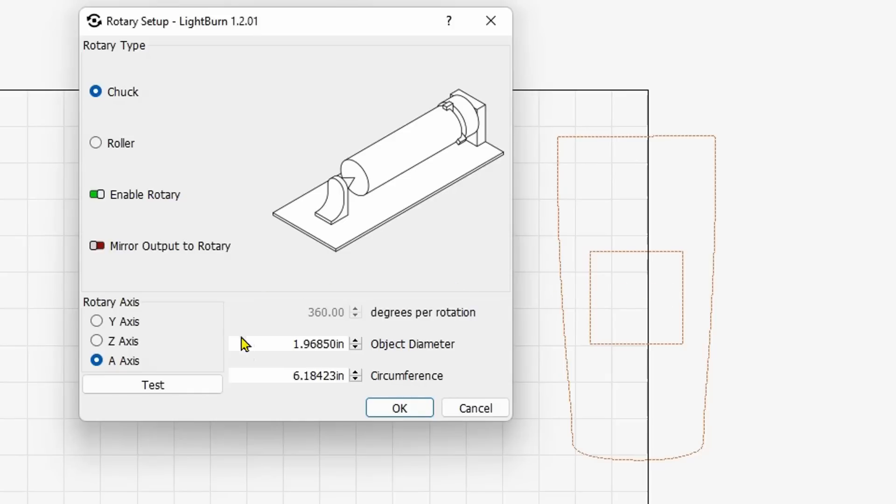
pyautogui.click(475, 409)
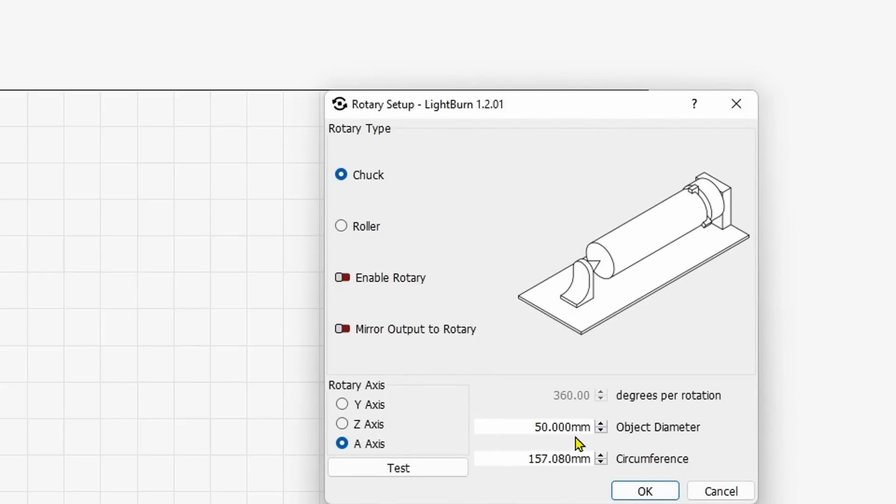
# Set the rotary's object diameter to 60 mm and enable the rotary.
pyautogui.moveTo(516, 98); pyautogui.dragTo(276, 89)
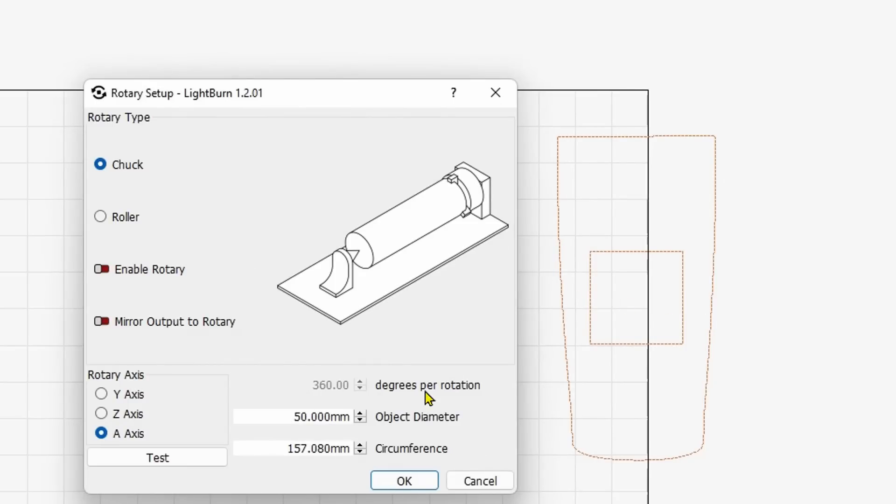
pyautogui.moveTo(297, 417); pyautogui.dragTo(446, 419)
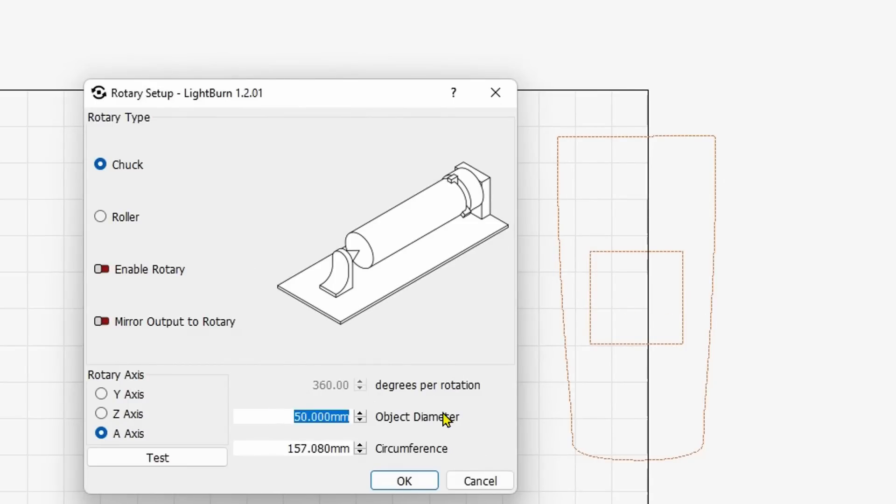
pyautogui.write('60')
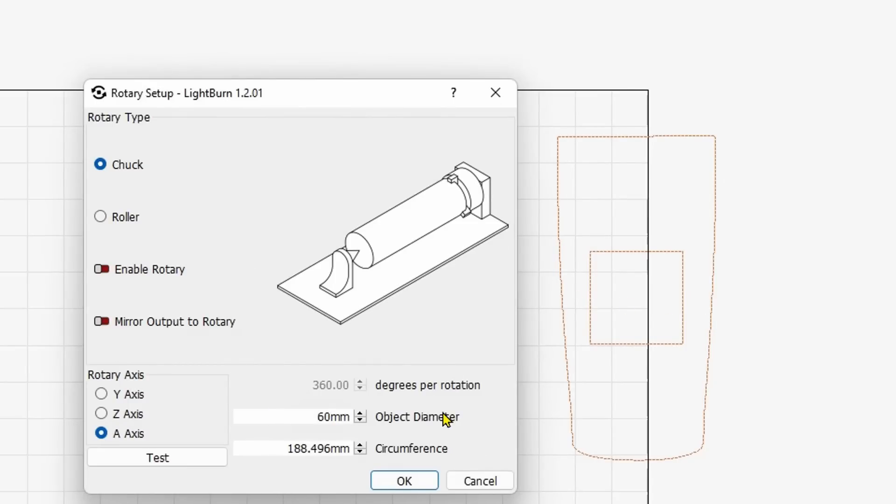
pyautogui.click(270, 448)
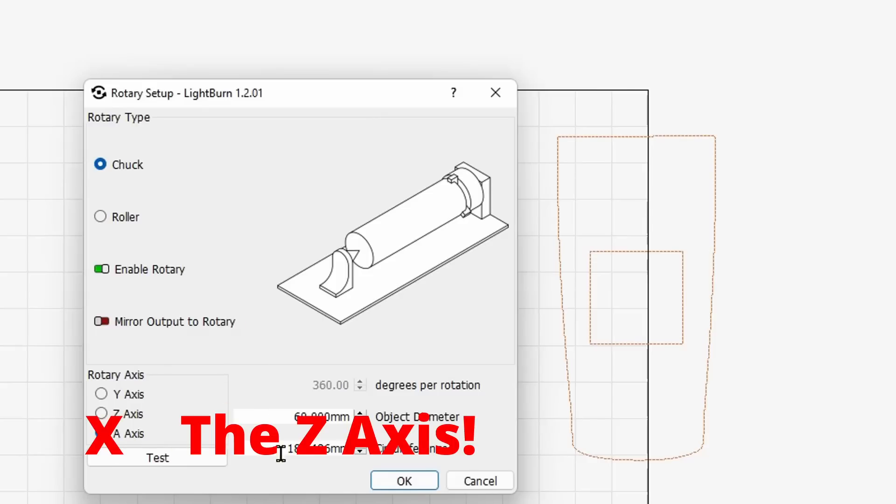
# Copy the calculated circumference value from the rotary setup and accept the settings.
pyautogui.doubleClick(289, 418)
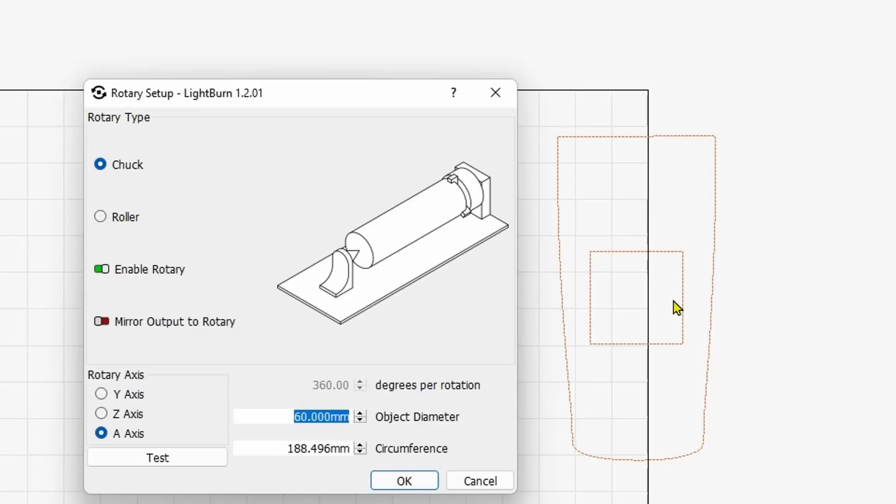
pyautogui.click(286, 447)
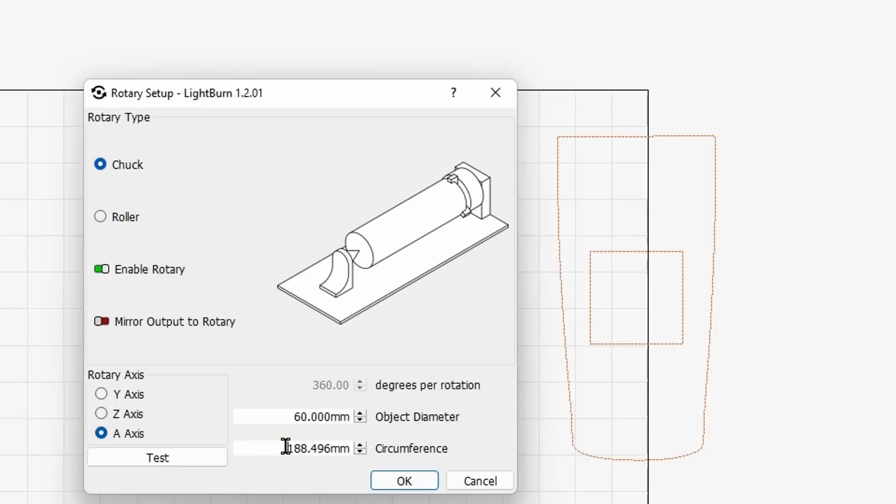
pyautogui.moveTo(285, 447); pyautogui.dragTo(330, 442)
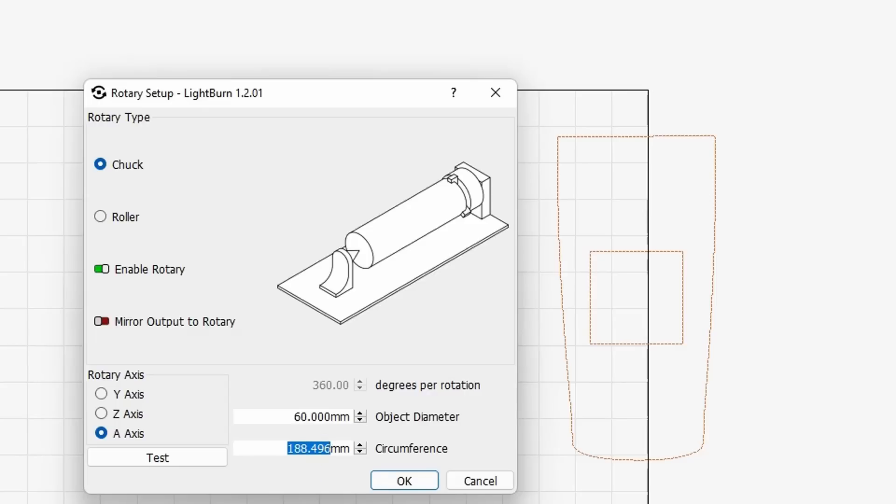
pyautogui.rightClick(312, 449)
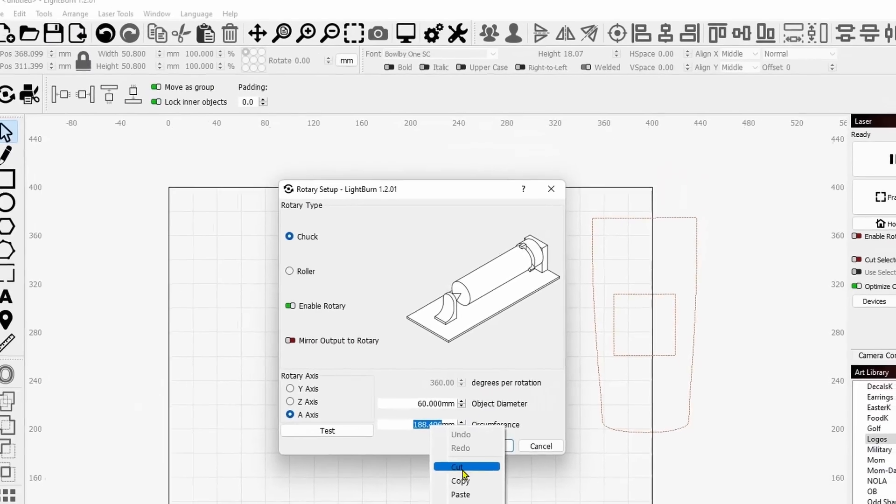
pyautogui.click(398, 503)
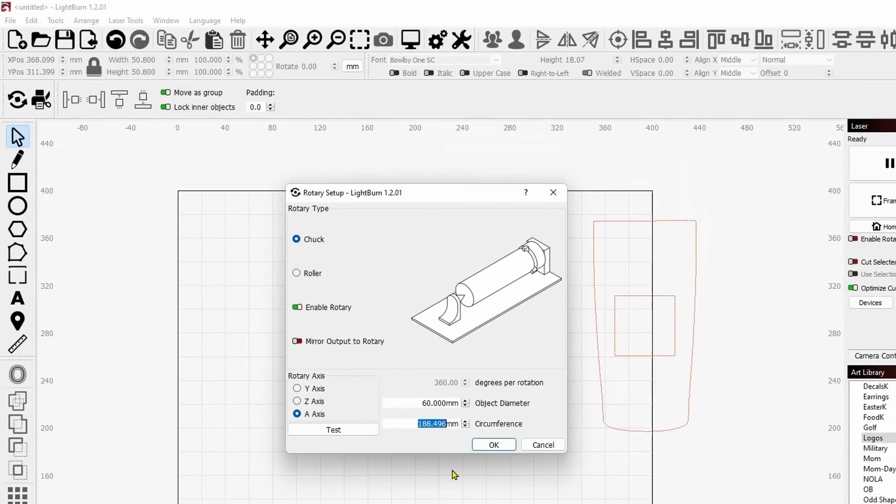
pyautogui.click(494, 445)
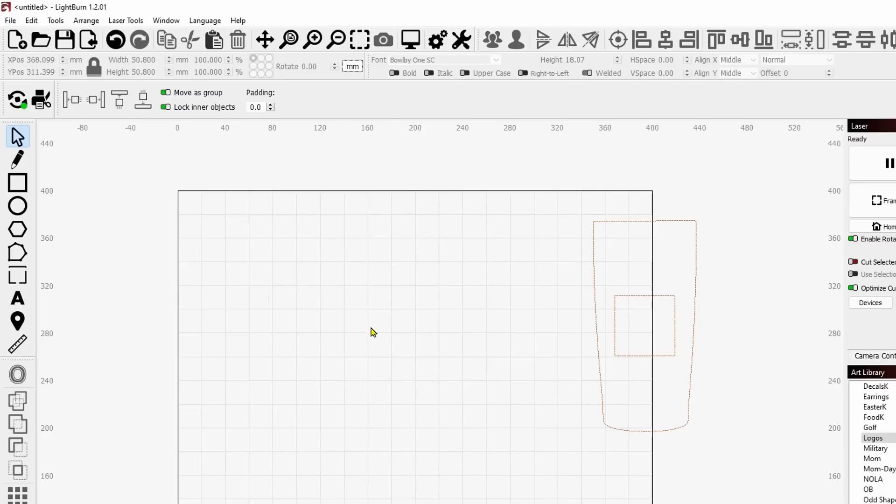
# Draw a horizontal rectangle about 234 mm wide and 55 mm high in the middle of the work area.
pyautogui.click(17, 183)
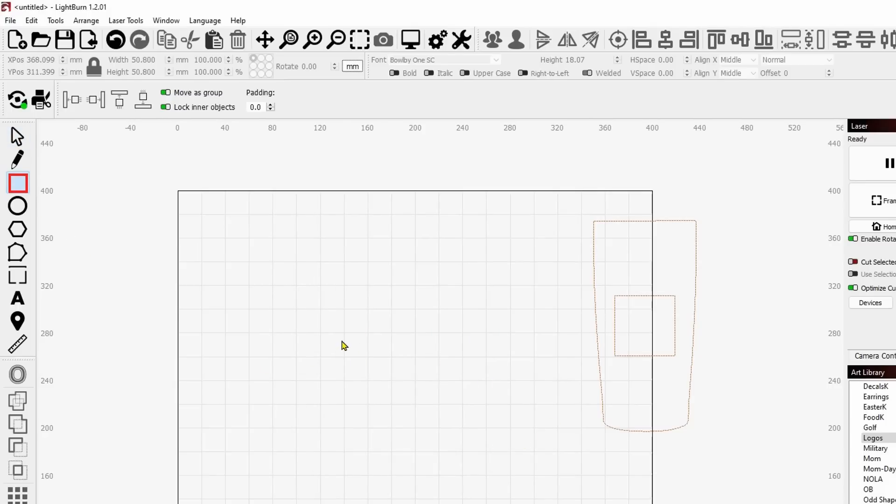
pyautogui.moveTo(248, 320); pyautogui.dragTo(526, 385)
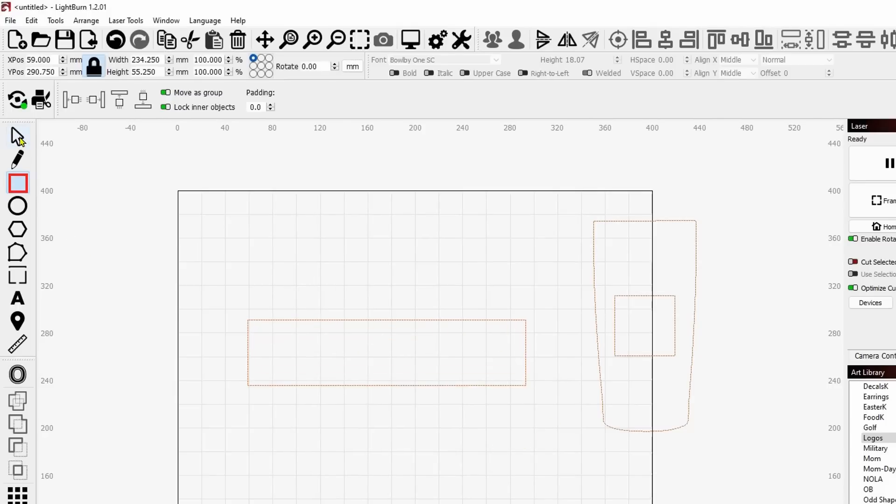
pyautogui.click(18, 137)
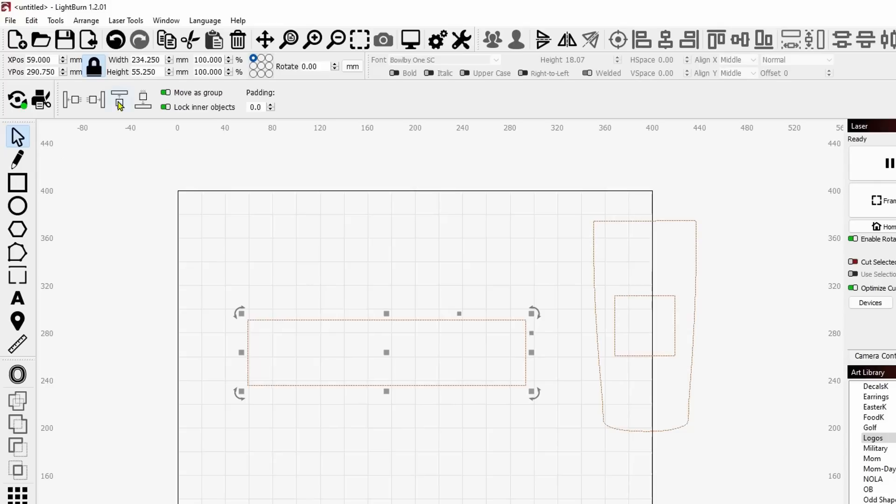
# Unlock the rectangle's proportions and set its width to the copied circumference of 188.496 mm.
pyautogui.click(94, 68)
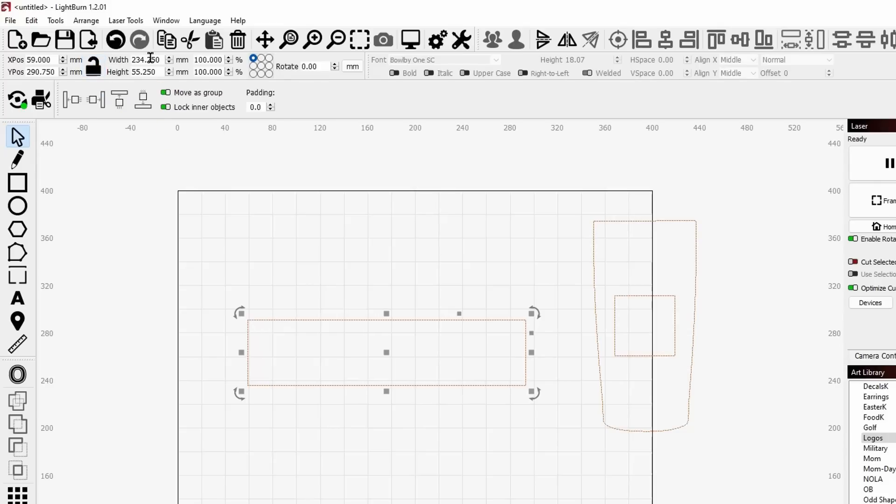
pyautogui.doubleClick(149, 61)
pyautogui.rightClick(150, 64)
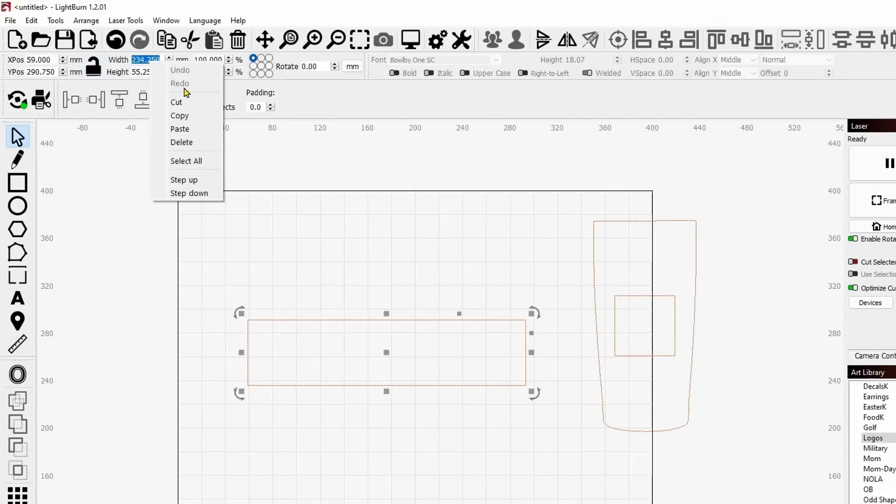
pyautogui.click(193, 129)
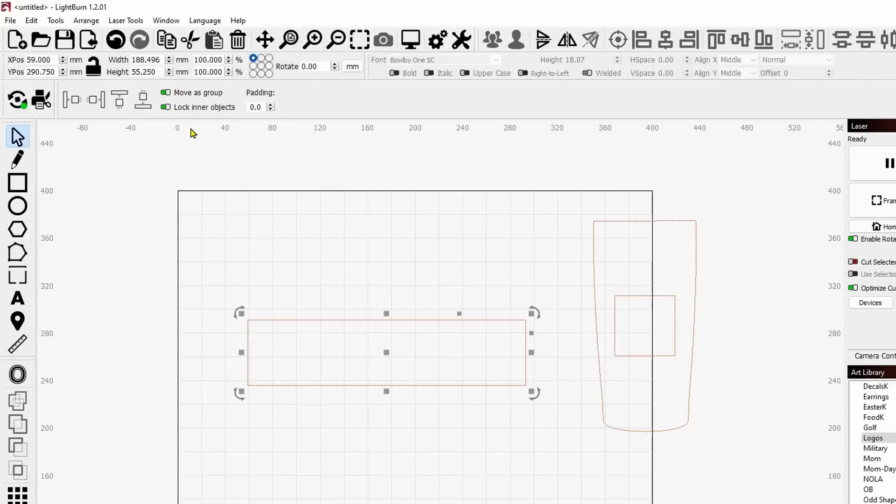
pyautogui.press('Return')
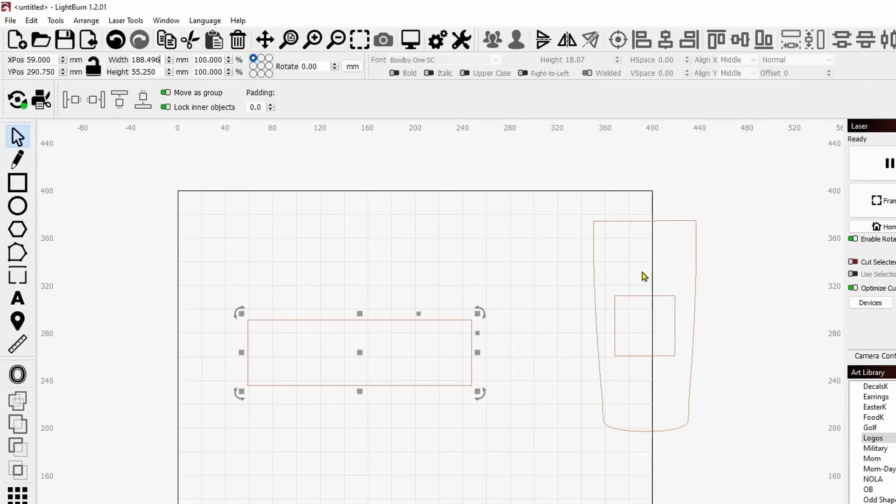
# Check the size of the square inside the tumbler outline in inches and again in millimetres.
pyautogui.moveTo(642, 260); pyautogui.dragTo(647, 281)
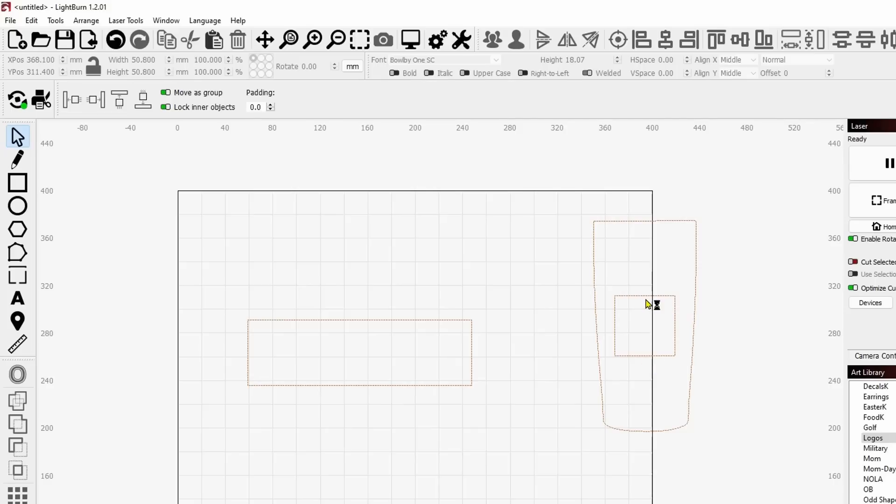
pyautogui.click(671, 324)
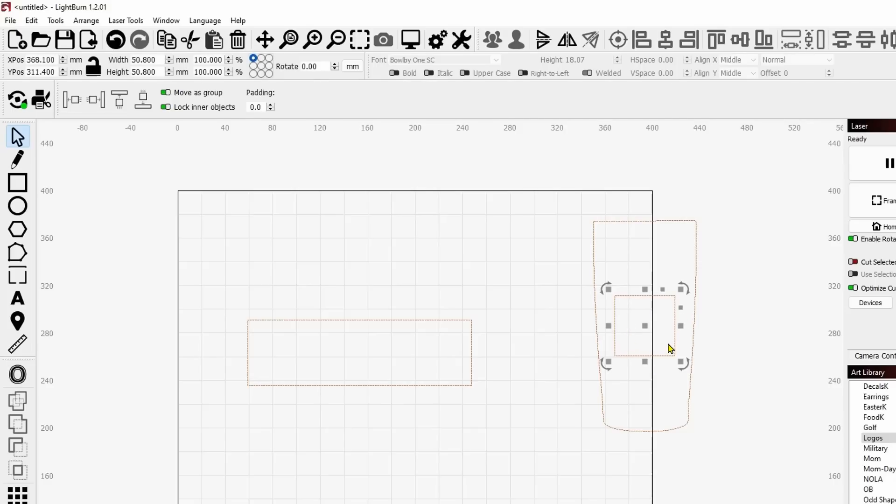
pyautogui.click(352, 67)
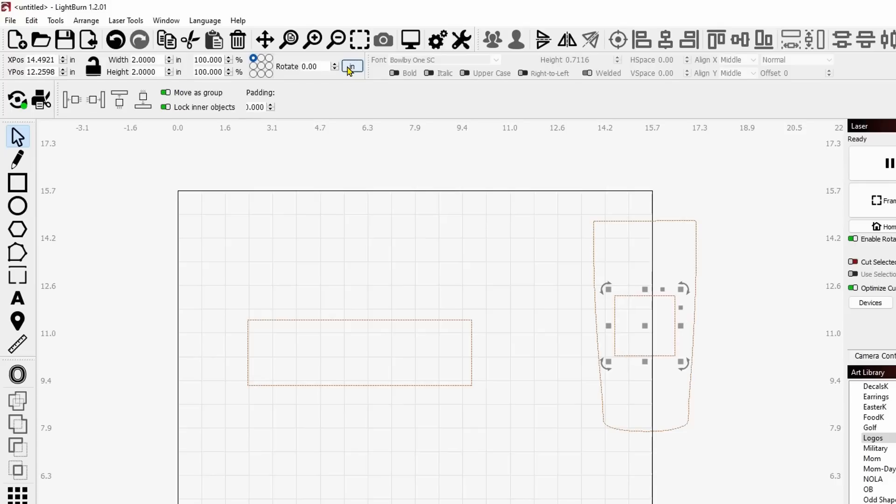
pyautogui.click(352, 67)
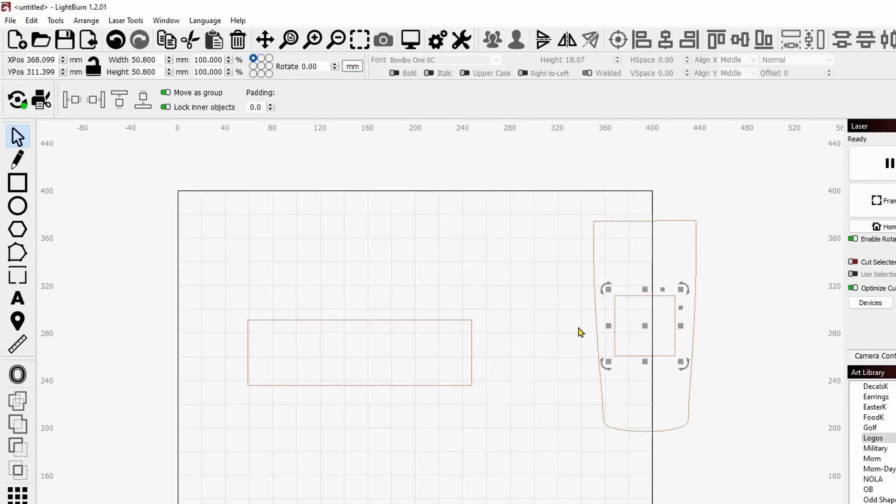
# Set the rectangle's height to 50.8 mm, then move it over the tumbler and back slightly higher and further left than before.
pyautogui.moveTo(508, 331); pyautogui.dragTo(452, 344)
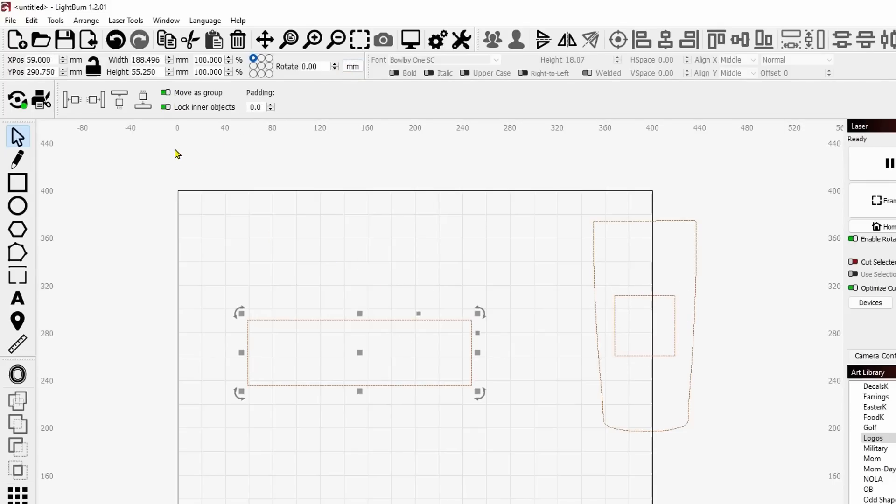
pyautogui.doubleClick(152, 72)
pyautogui.write('50.8')
pyautogui.press('Return')
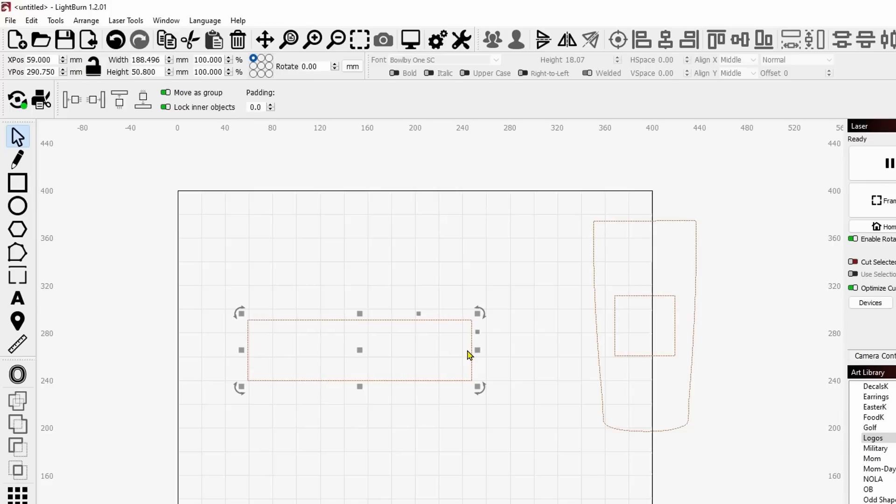
pyautogui.moveTo(356, 350); pyautogui.dragTo(641, 330)
pyautogui.moveTo(641, 331); pyautogui.dragTo(332, 322)
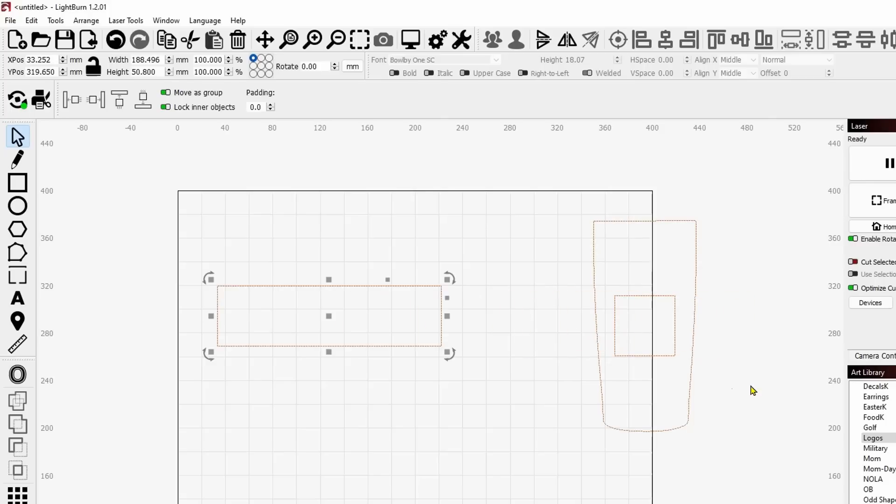
# Insert the round Louisiana Hobby Guy logo from the Logos art library and scale it down to about 68.5 mm.
pyautogui.doubleClick(894, 445)
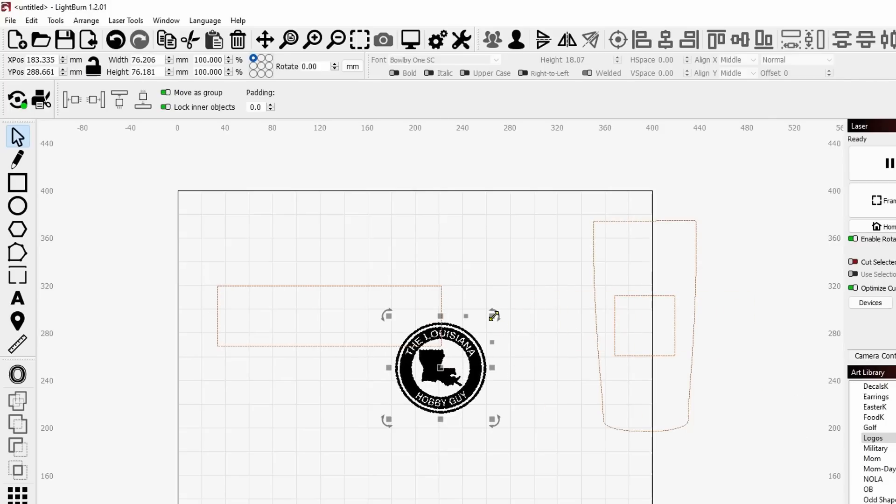
pyautogui.moveTo(492, 316); pyautogui.dragTo(483, 325)
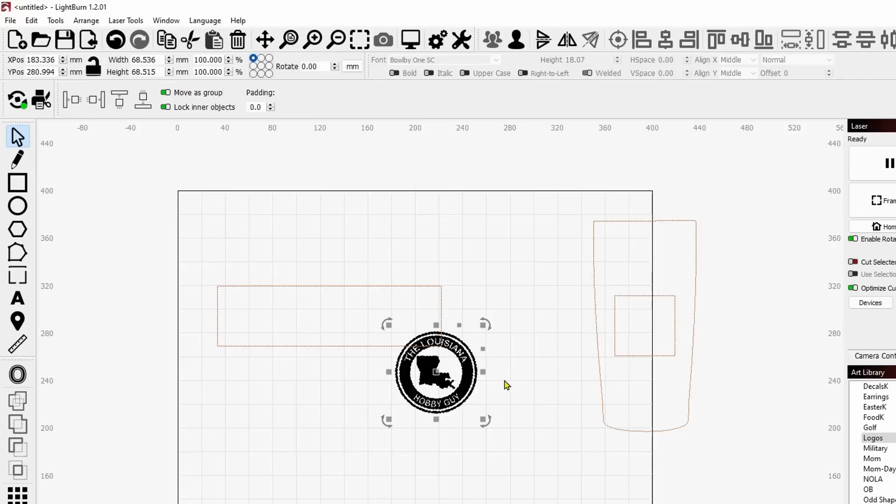
# Delete the tumbler outline and the 2-inch square inside it.
pyautogui.moveTo(505, 384); pyautogui.dragTo(552, 384)
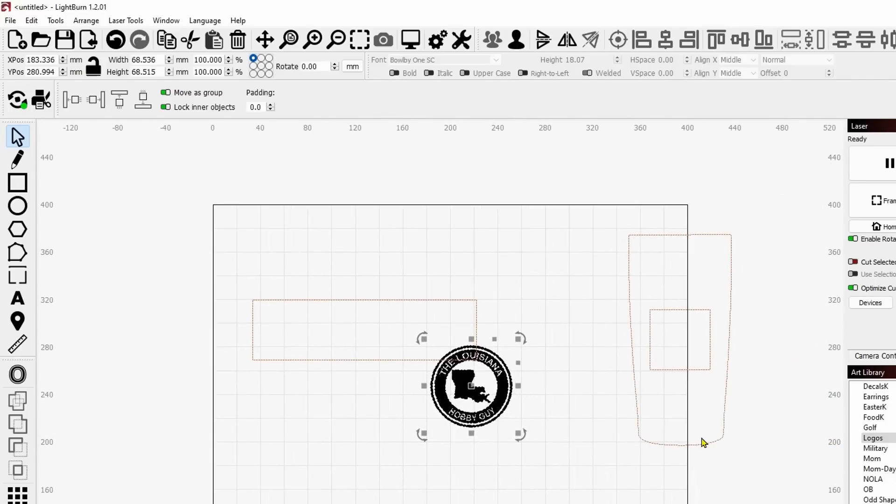
pyautogui.moveTo(761, 448); pyautogui.dragTo(638, 317)
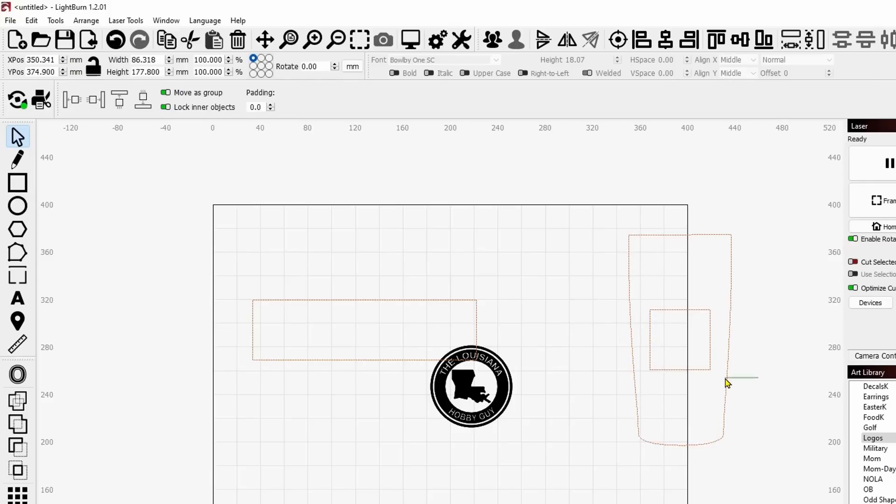
pyautogui.press('Delete')
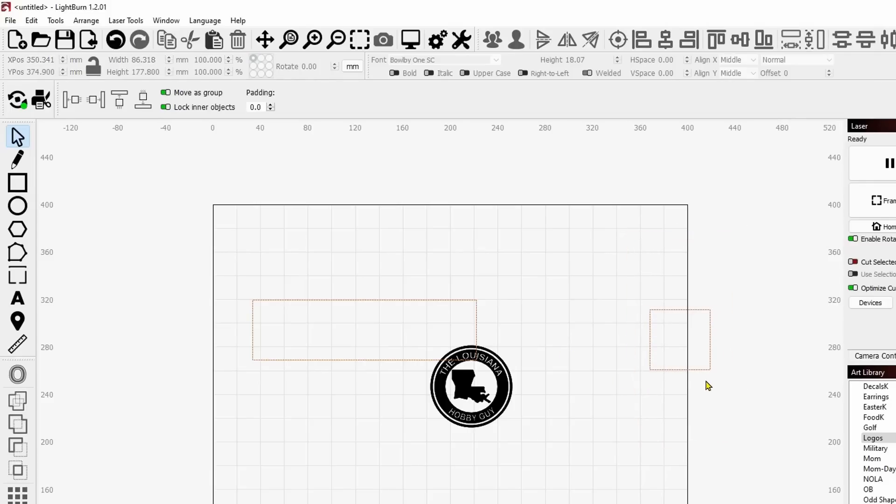
pyautogui.click(661, 353)
pyautogui.press('Delete')
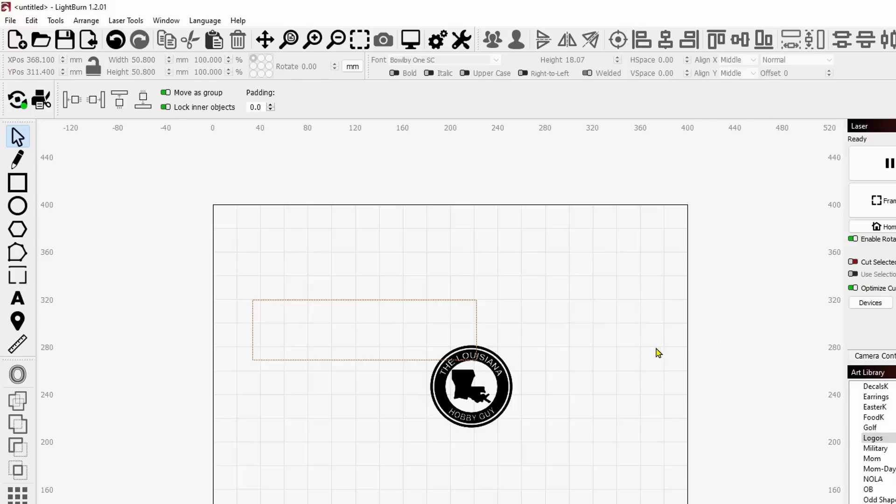
# Move the logo up and to the right so it sits clear beside the rectangle.
pyautogui.click(476, 414)
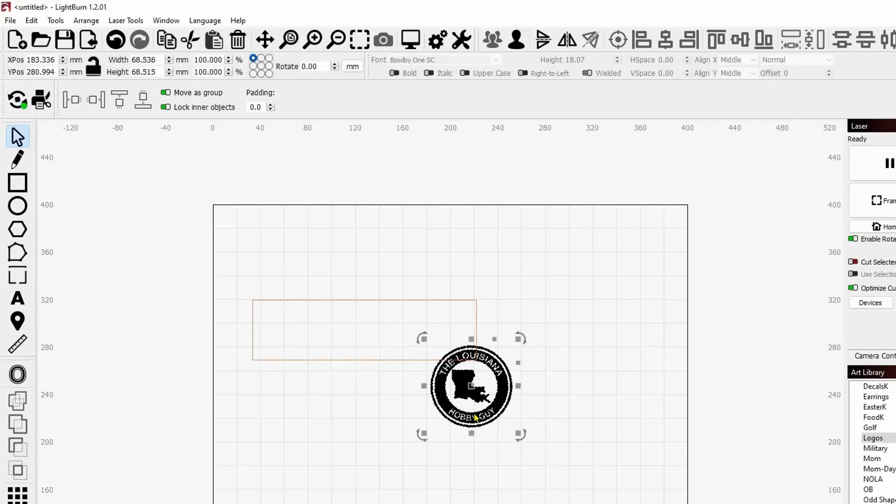
pyautogui.moveTo(474, 386); pyautogui.dragTo(558, 338)
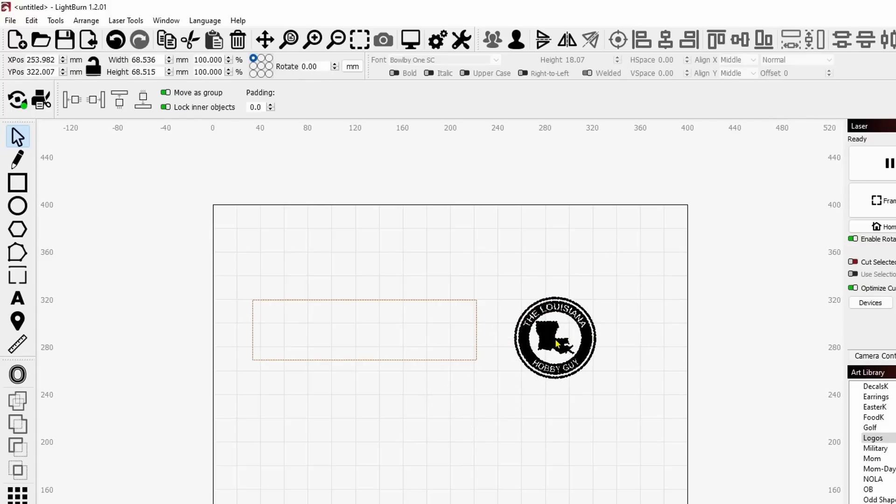
pyautogui.click(574, 414)
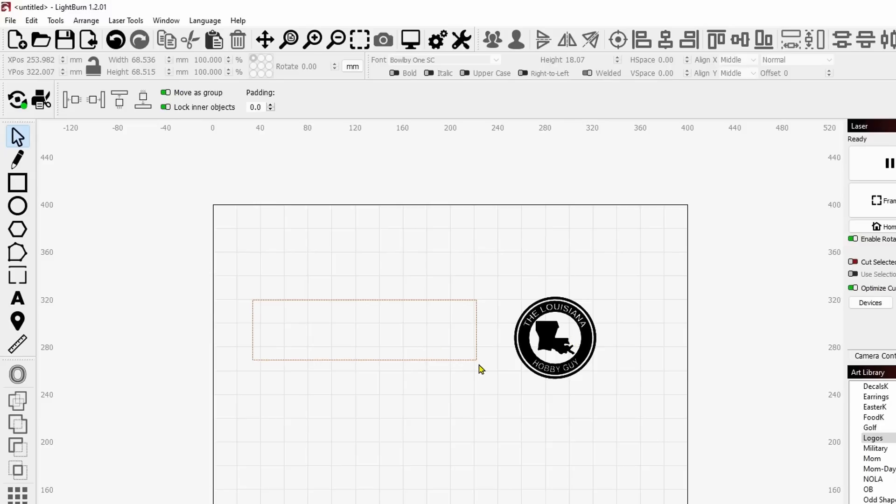
# Center the full-circumference rectangle on the round logo in both directions.
pyautogui.click(418, 358)
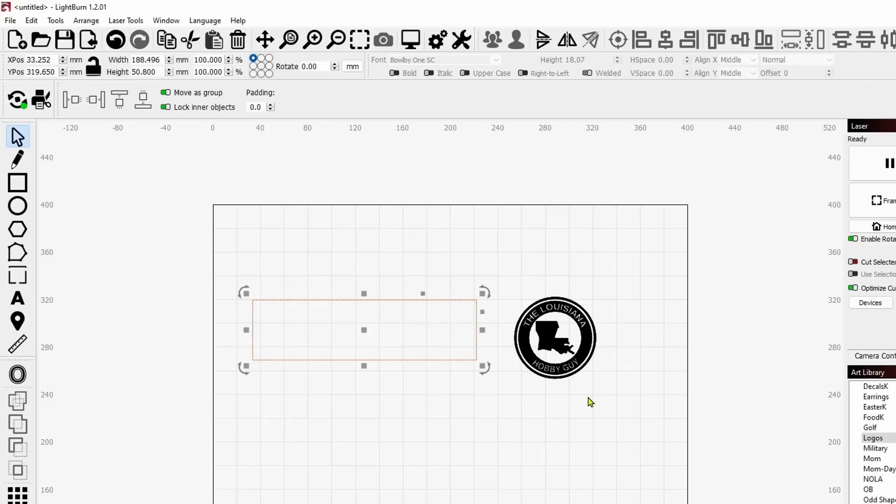
pyautogui.moveTo(591, 384); pyautogui.dragTo(559, 373)
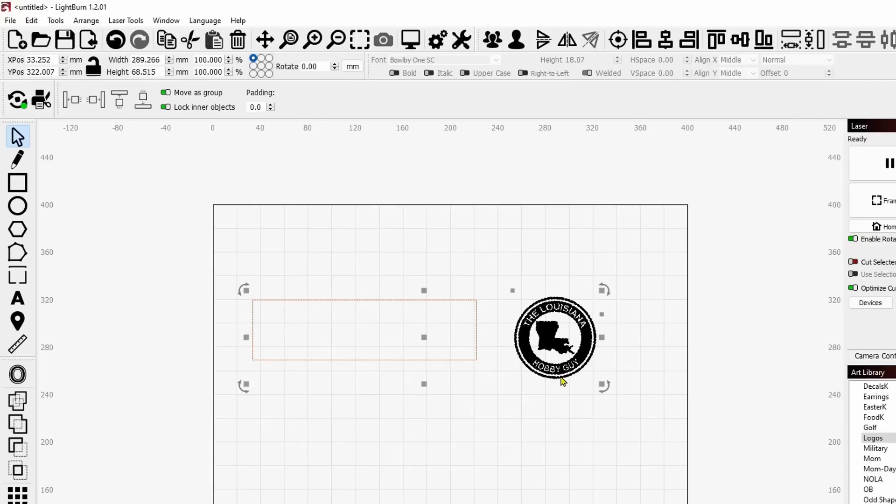
pyautogui.click(617, 41)
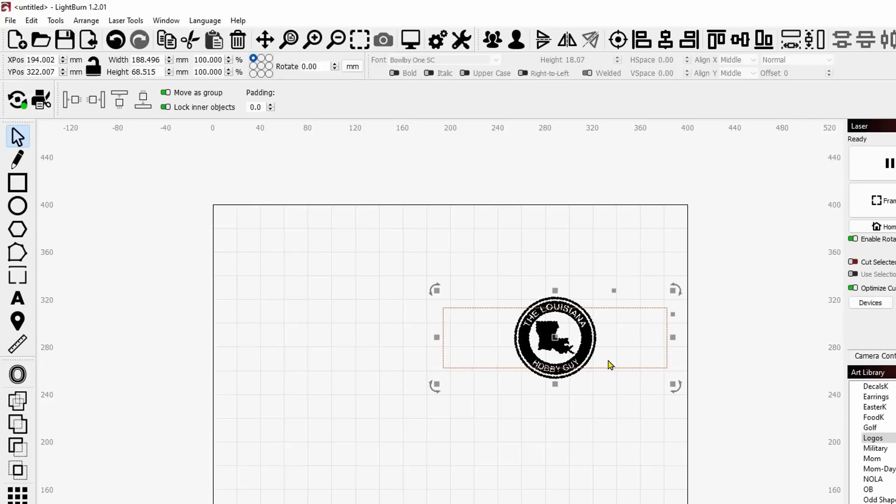
pyautogui.click(619, 417)
# Scale the logo down proportionally about its center to about 45 mm so it fits inside the rectangle's height.
pyautogui.click(579, 333)
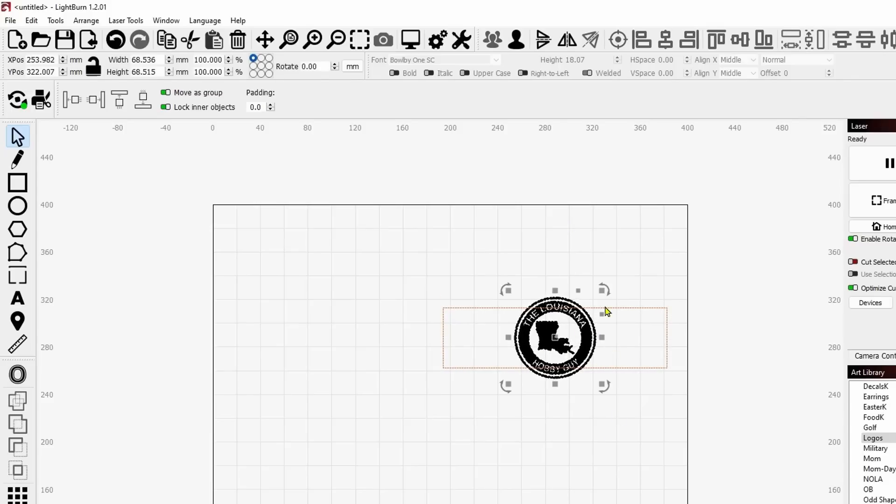
pyautogui.moveTo(602, 289); pyautogui.dragTo(576, 304)
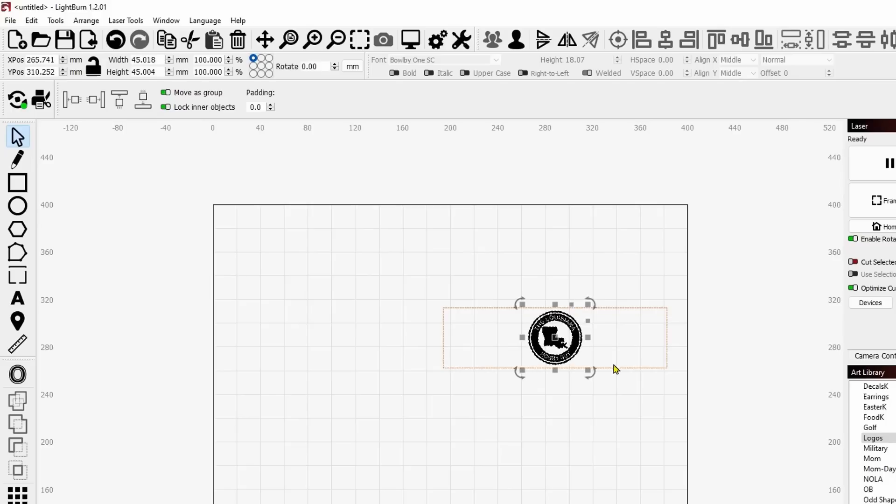
pyautogui.click(609, 440)
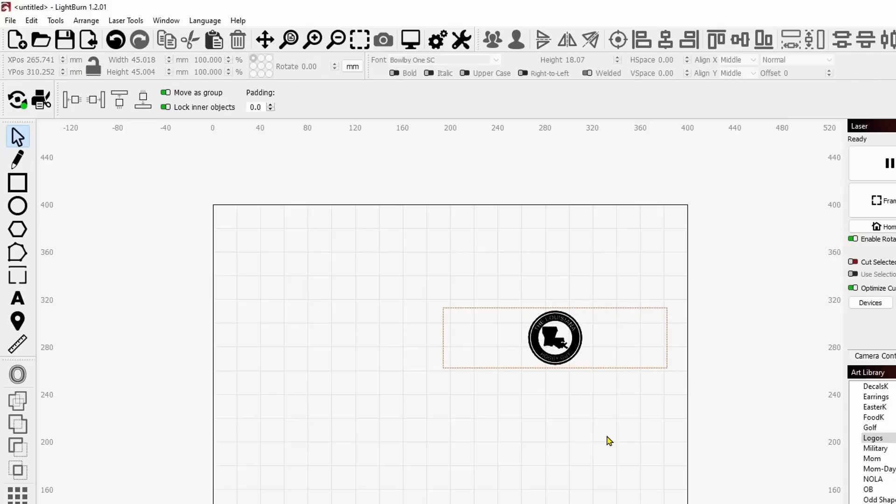
# Move the rectangle and logo together to the left, to about X 108.5 mm, and place the logo below the rectangle.
pyautogui.moveTo(555, 343); pyautogui.dragTo(454, 346)
pyautogui.scroll(4, 407, 414)
pyautogui.click(488, 376)
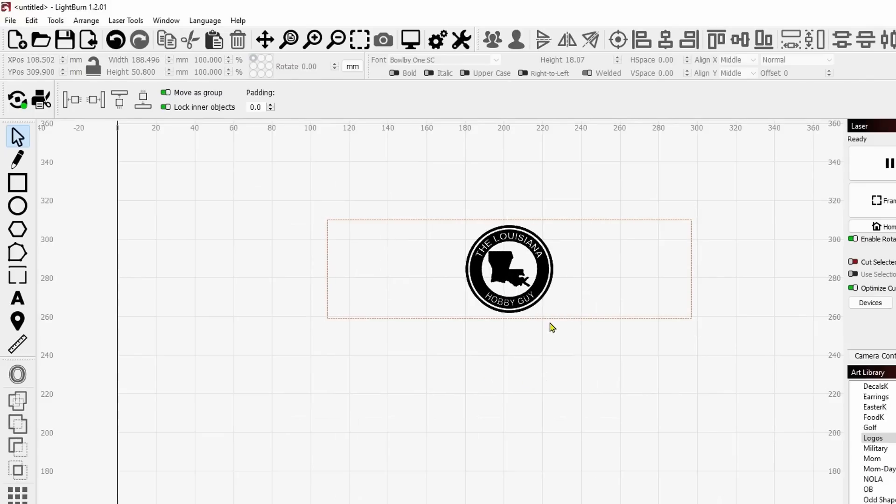
pyautogui.moveTo(578, 293); pyautogui.dragTo(508, 411)
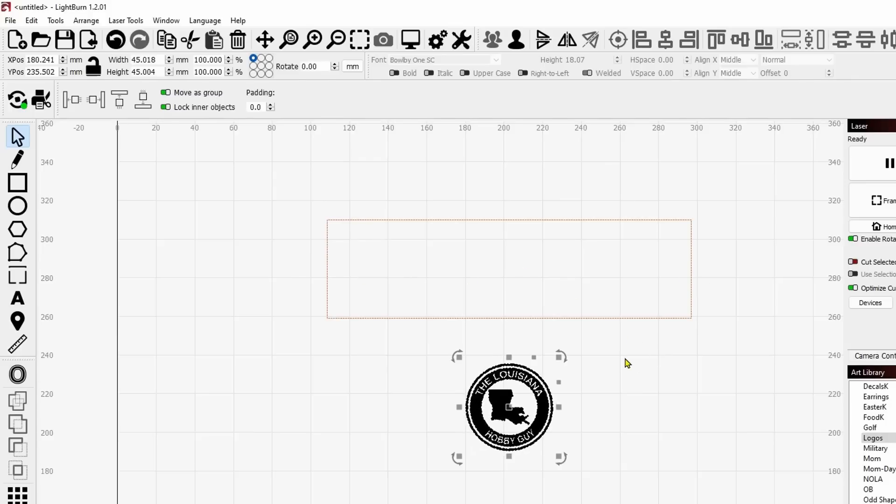
pyautogui.click(653, 353)
# Switch to Calculator, divide the rectangle's 188.496 mm width by 4, copy the result and close Calculator.
pyautogui.moveTo(648, 343); pyautogui.dragTo(589, 306)
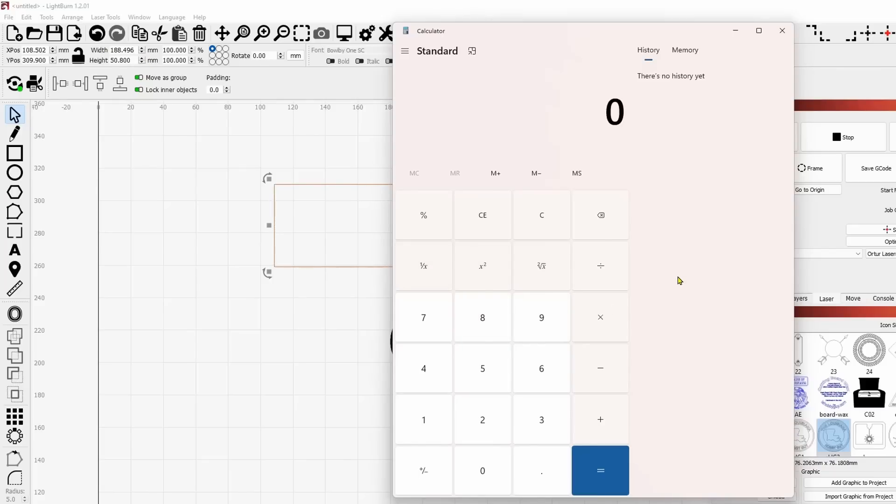
pyautogui.write('188.496')
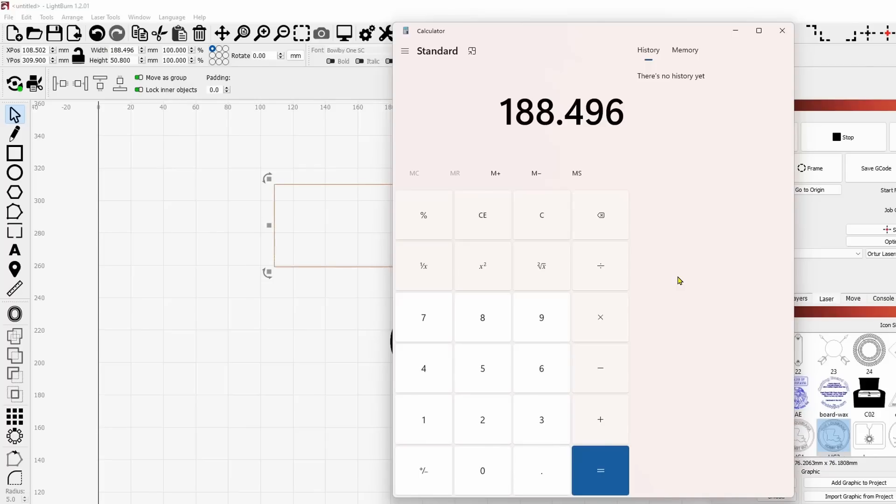
pyautogui.press('/')
pyautogui.write('4')
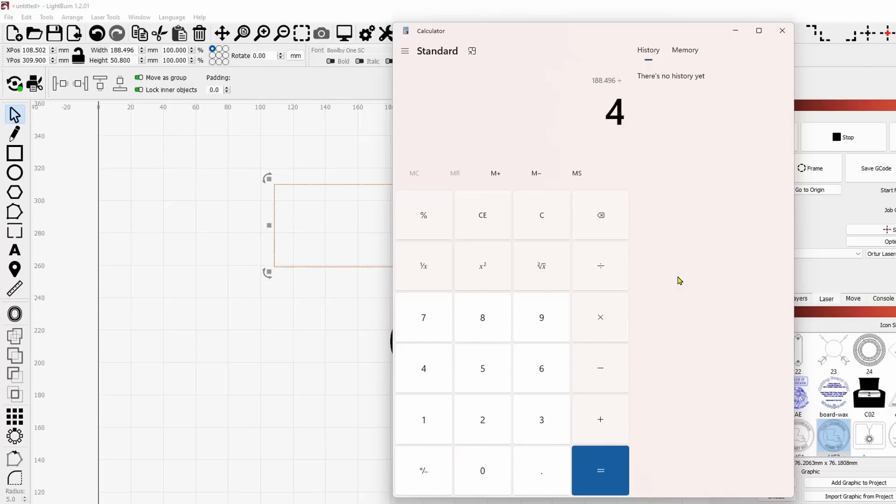
pyautogui.press('Return')
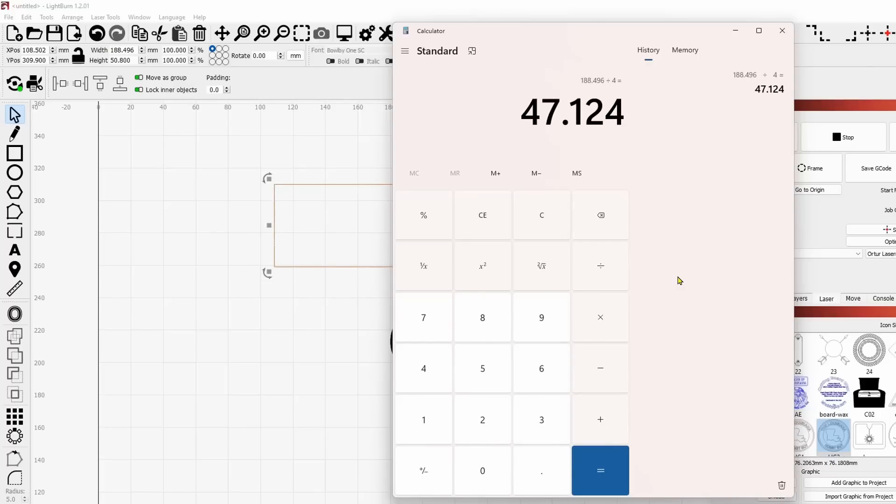
pyautogui.moveTo(520, 112); pyautogui.dragTo(625, 112)
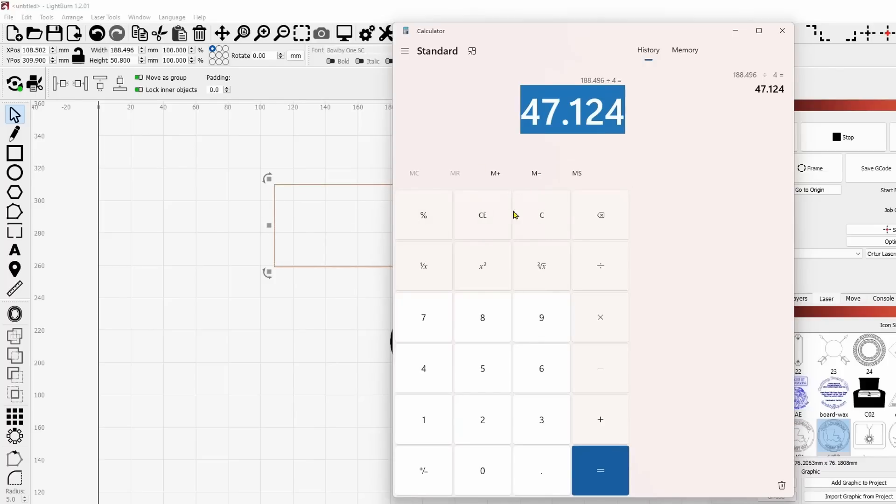
pyautogui.rightClick(562, 108)
pyautogui.click(592, 121)
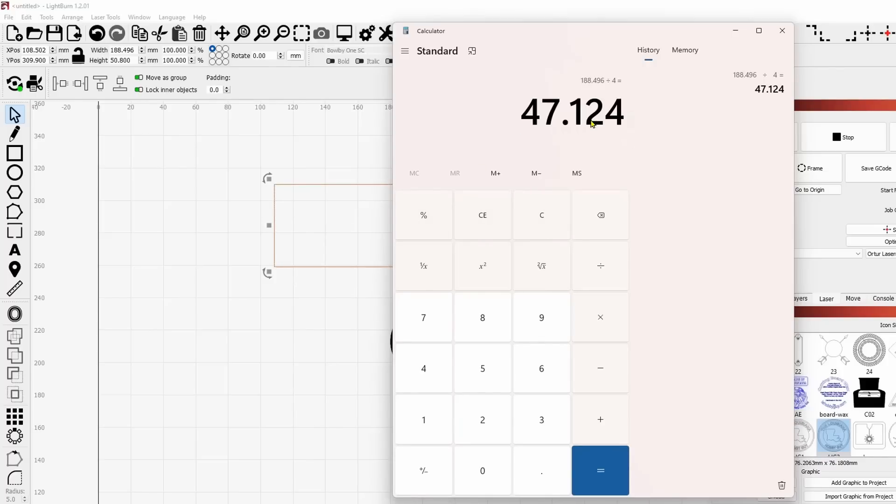
pyautogui.click(781, 30)
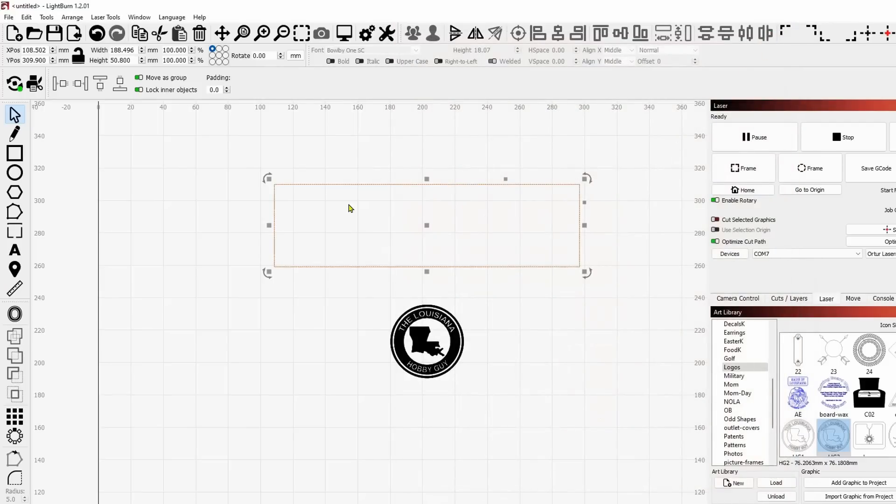
# Set the width of the rectangle's duplicate to the copied 47.124 mm, keeping its left edge and height.
pyautogui.doubleClick(127, 50)
pyautogui.rightClick(125, 54)
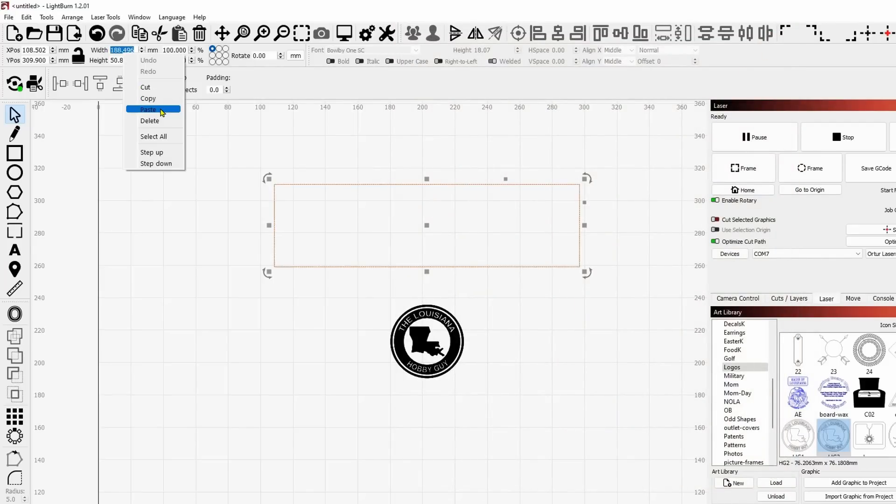
pyautogui.click(159, 110)
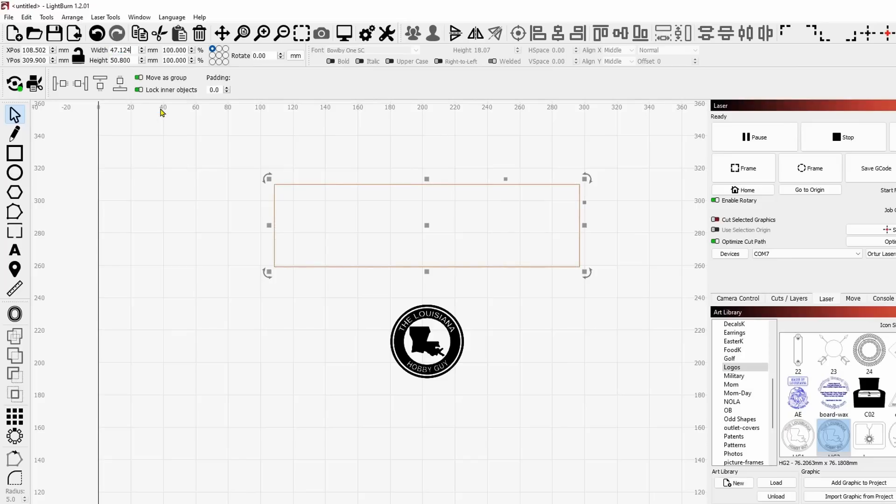
pyautogui.press('Return')
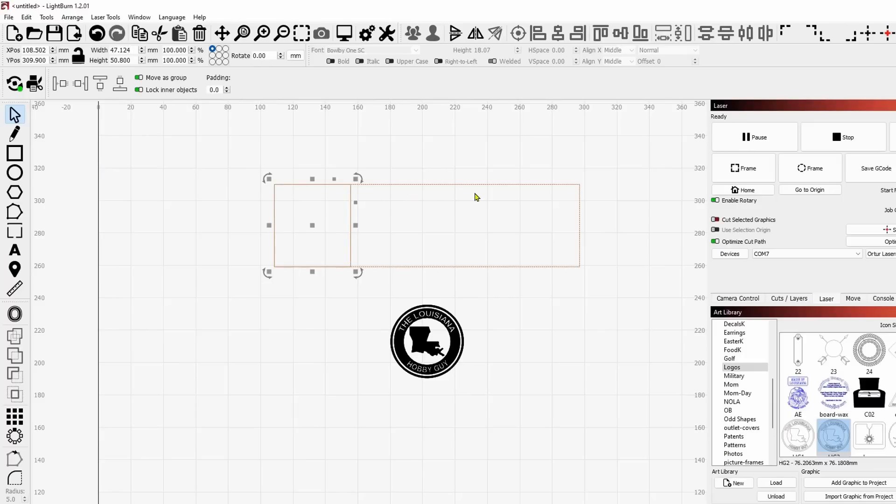
# Align a copy of the quarter-width rectangle to the right edge of the full-width rectangle.
pyautogui.keyDown('shift'); pyautogui.click(478, 267); pyautogui.keyUp('shift')
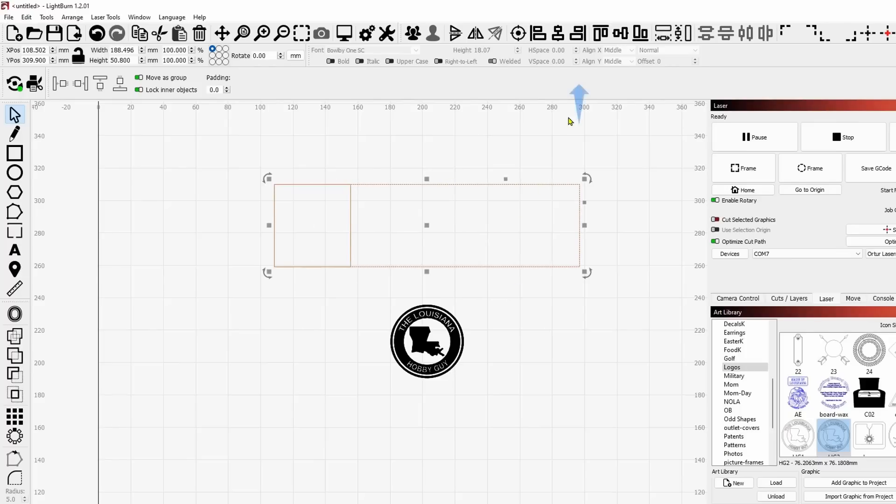
pyautogui.click(578, 35)
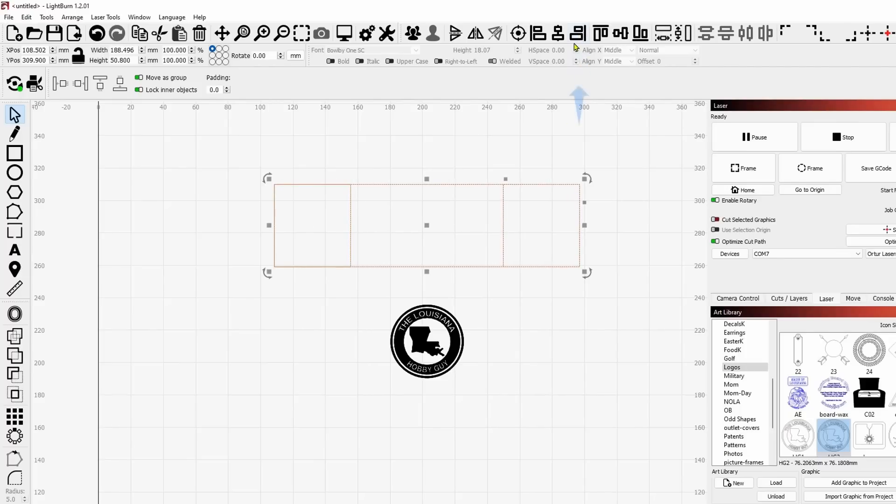
pyautogui.click(637, 213)
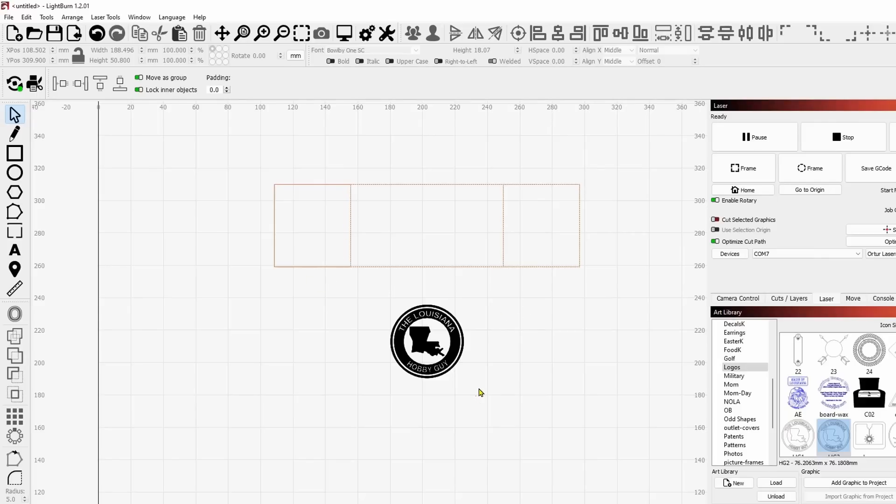
# Move the logo onto the right quarter rectangle's inner edge, nudge it up and right until centered, and check it in wireframe view.
pyautogui.click(438, 355)
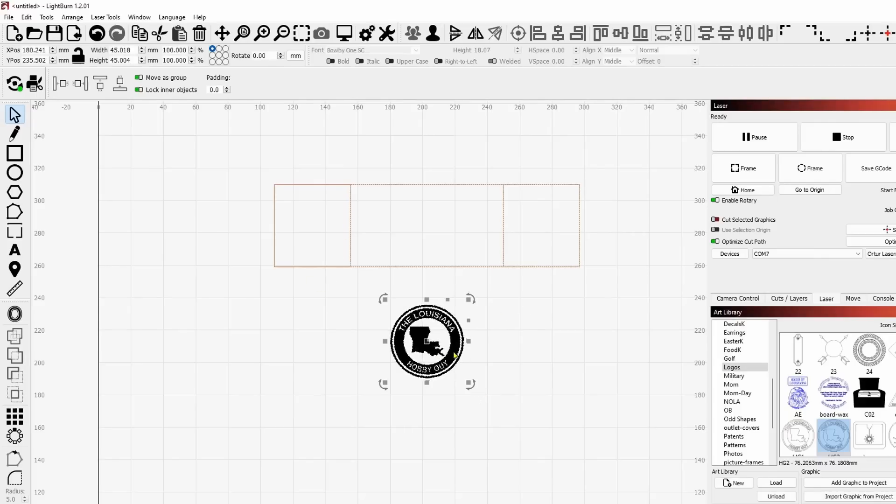
pyautogui.moveTo(428, 346); pyautogui.dragTo(504, 230)
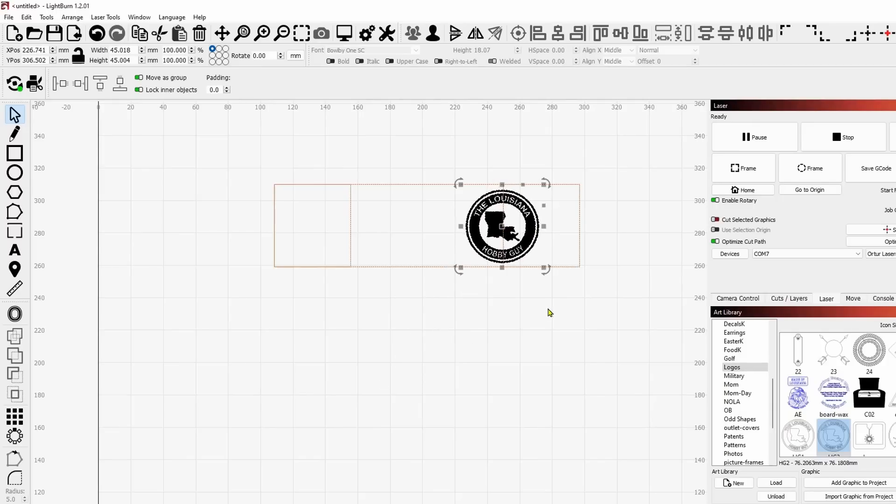
pyautogui.scroll(2, 501, 264)
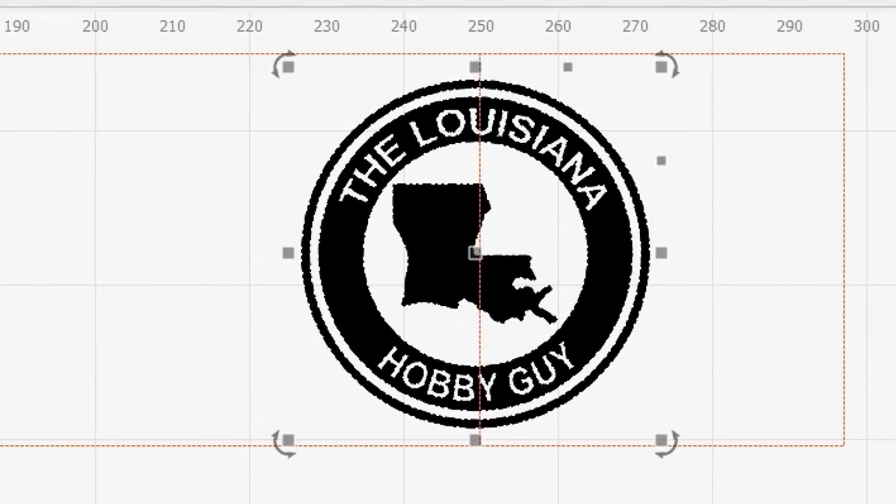
pyautogui.press('Up')
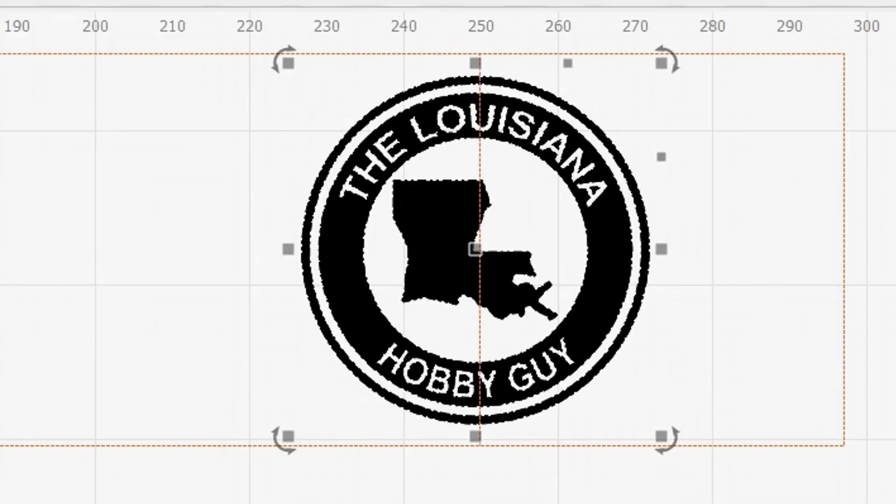
pyautogui.press('Right')
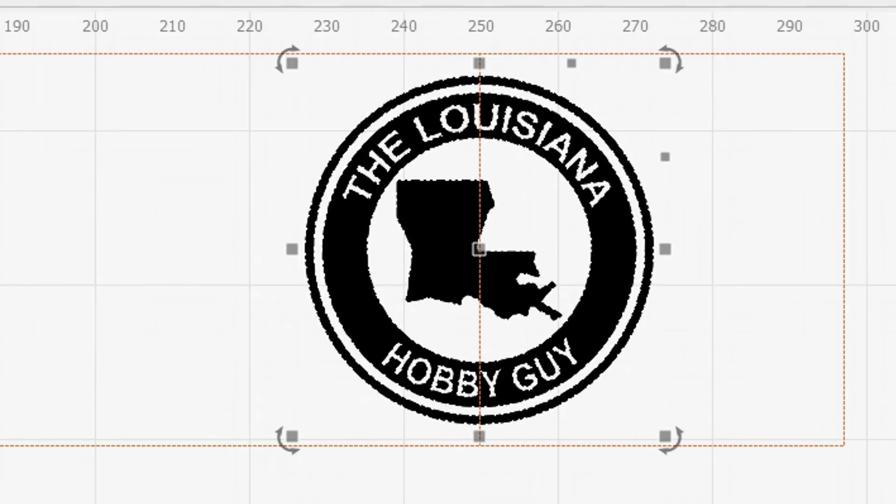
pyautogui.hotkey('alt', 'shift', 'w')
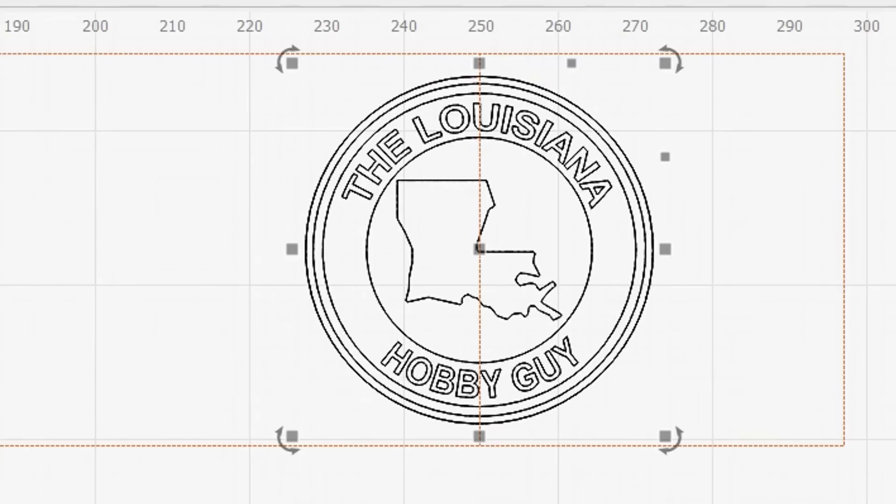
# Move a duplicate of the logo left to X 133.215 mm, centering it on the left quarter rectangle's inner edge.
pyautogui.press('Left')
pyautogui.press('Left')
pyautogui.press('Left')
pyautogui.press('Left')
pyautogui.press('Left')
pyautogui.press('Left')
pyautogui.press('Left')
pyautogui.press('Left')
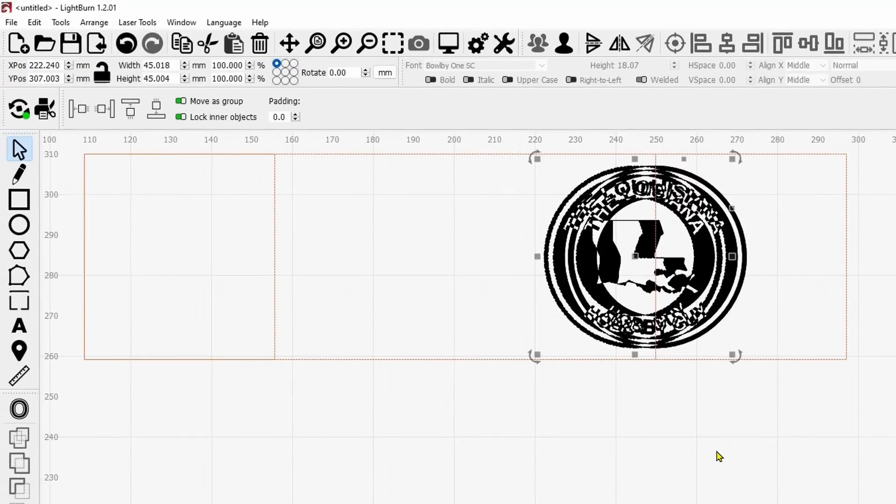
pyautogui.press('Left')
pyautogui.press('Left')
pyautogui.press('Left')
pyautogui.press('Left')
pyautogui.press('Left')
pyautogui.press('Left')
pyautogui.press('Left')
pyautogui.press('Left')
pyautogui.press('Left')
pyautogui.press('Left')
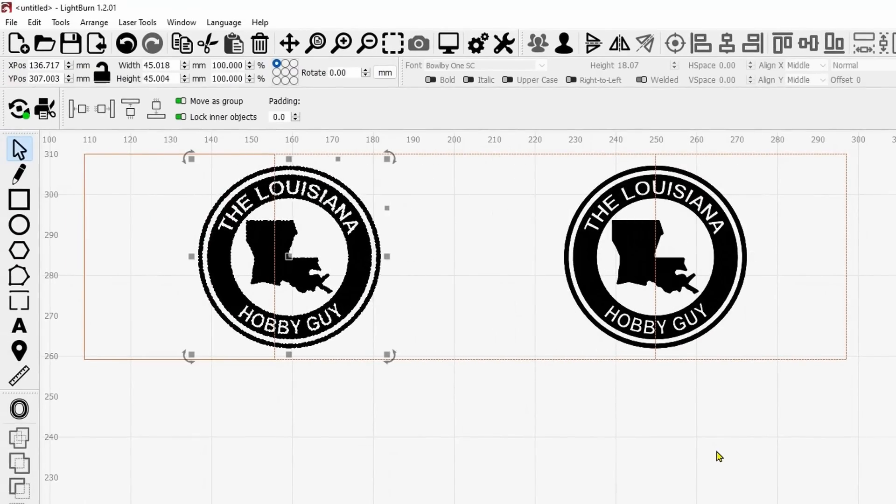
pyautogui.press('Left')
pyautogui.press('Left')
pyautogui.press('Left')
pyautogui.press('Left')
pyautogui.press('Left')
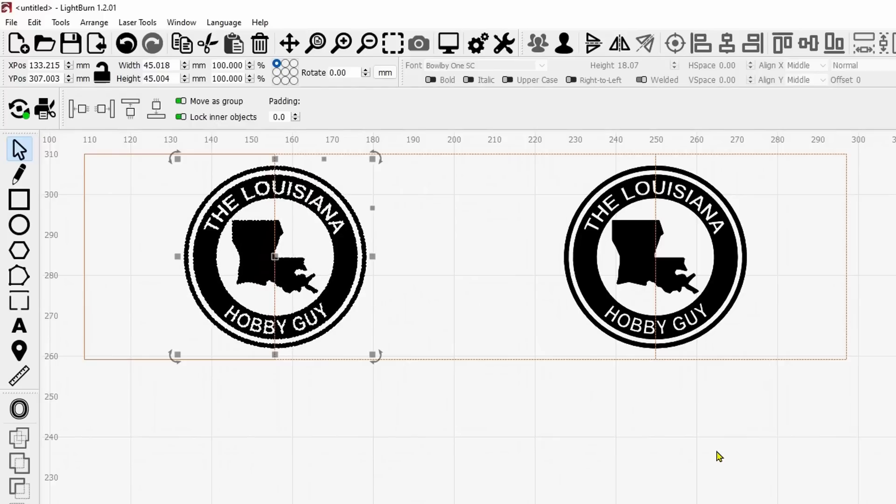
pyautogui.click(616, 470)
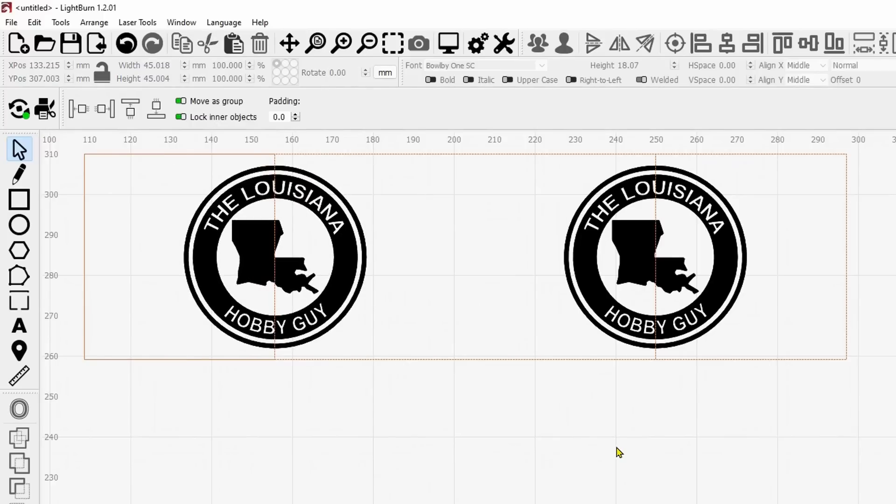
# Turn off the Frame option for the rectangles' T1 tool layer in the cut settings.
pyautogui.scroll(-3, 492, 472)
pyautogui.scroll(2, 540, 480)
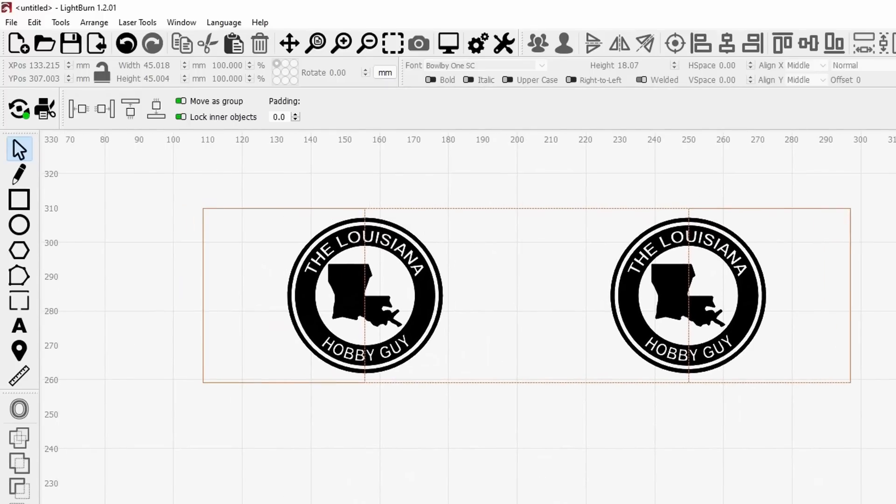
pyautogui.click(513, 382)
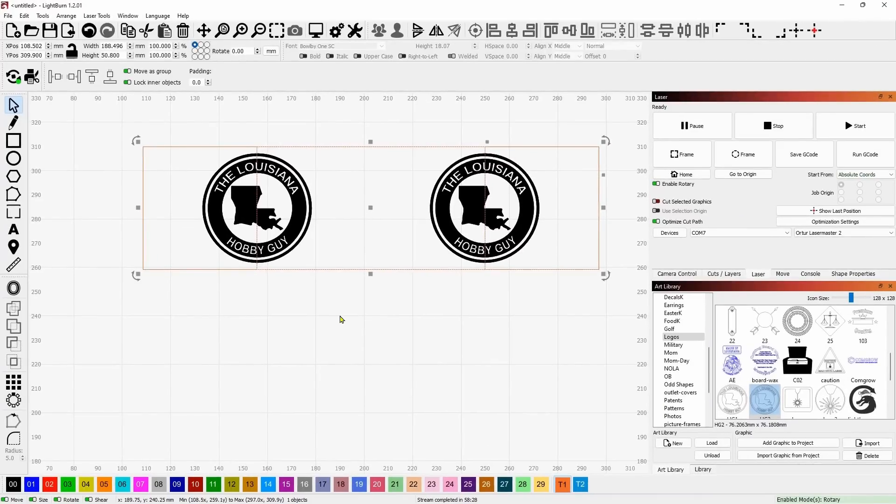
pyautogui.click(723, 274)
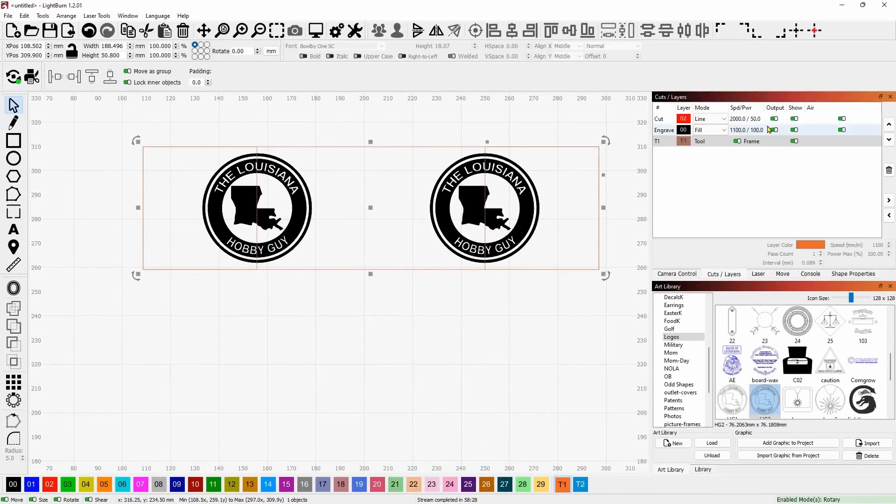
pyautogui.click(737, 141)
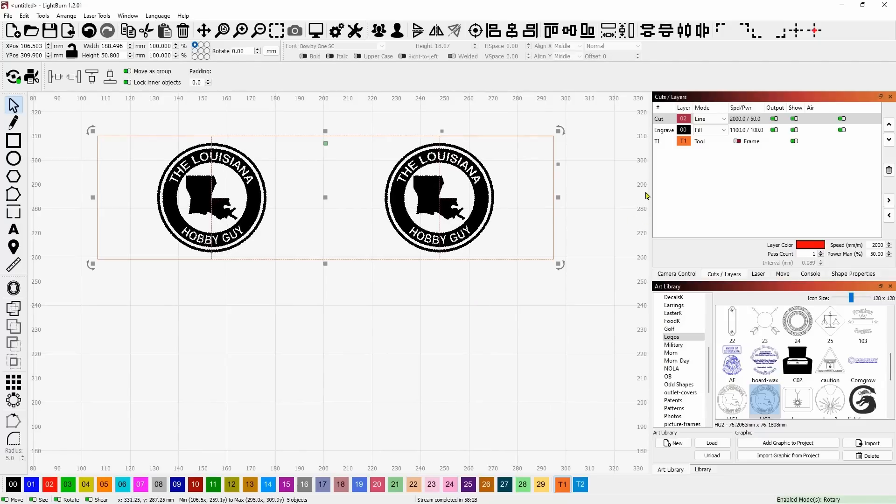
# Delete the red 02 Cut layer with all its objects and make the Engrave layer active.
pyautogui.click(661, 120)
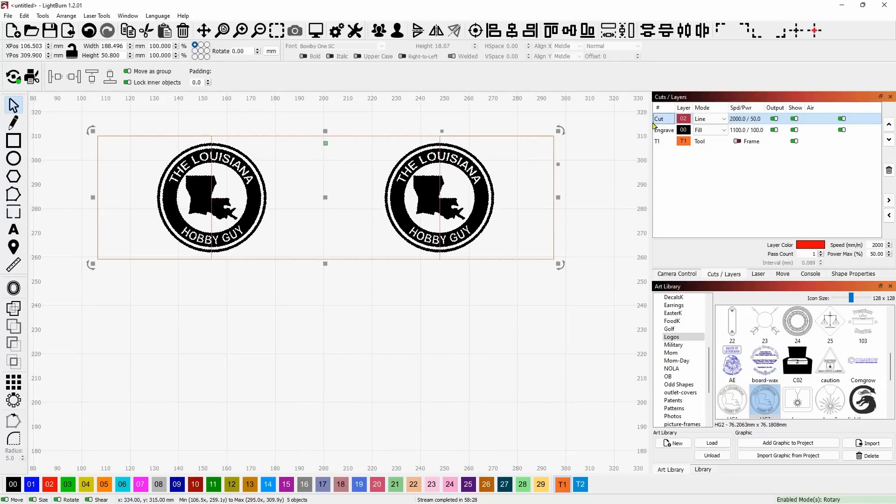
pyautogui.click(602, 195)
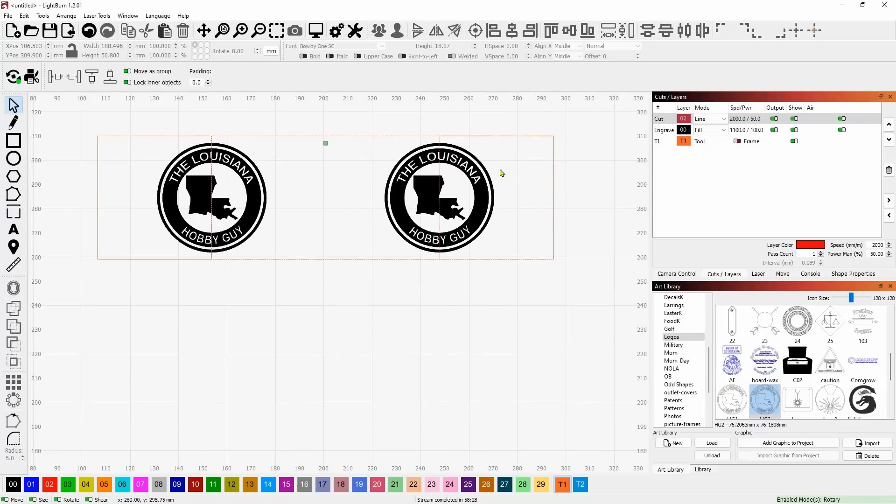
pyautogui.click(660, 120)
pyautogui.click(888, 171)
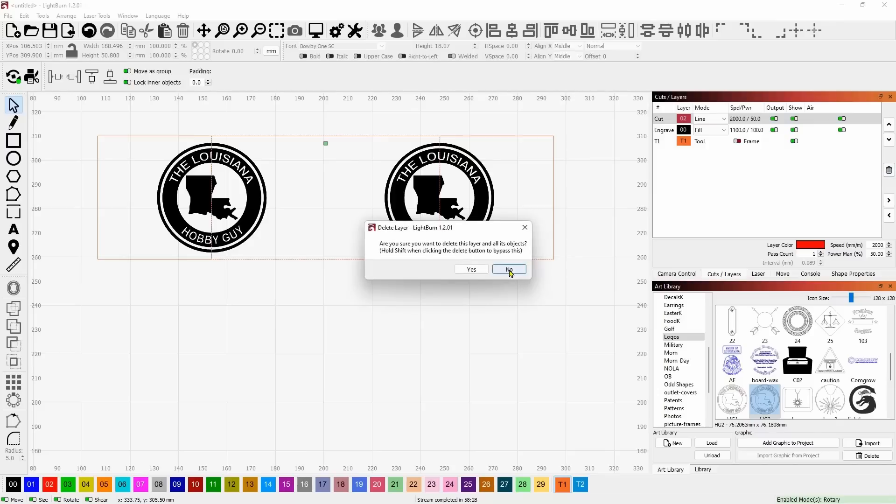
pyautogui.click(482, 269)
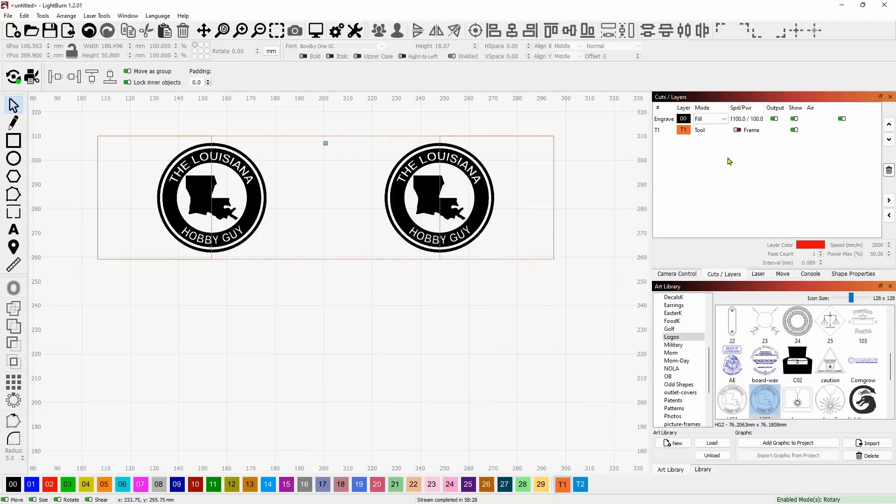
pyautogui.click(660, 122)
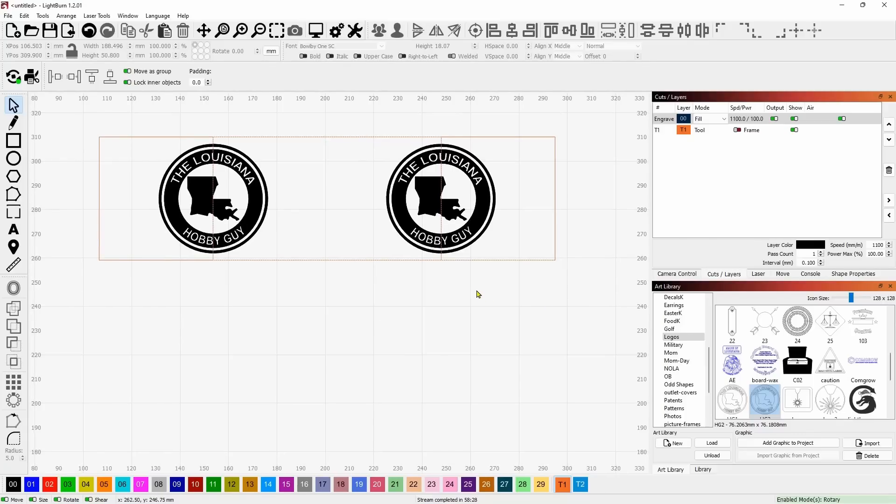
# Add the text IGLOO below the logos, assign it to layer 00, and shrink it to about 20.6 mm wide.
pyautogui.scroll(-2, 463, 287)
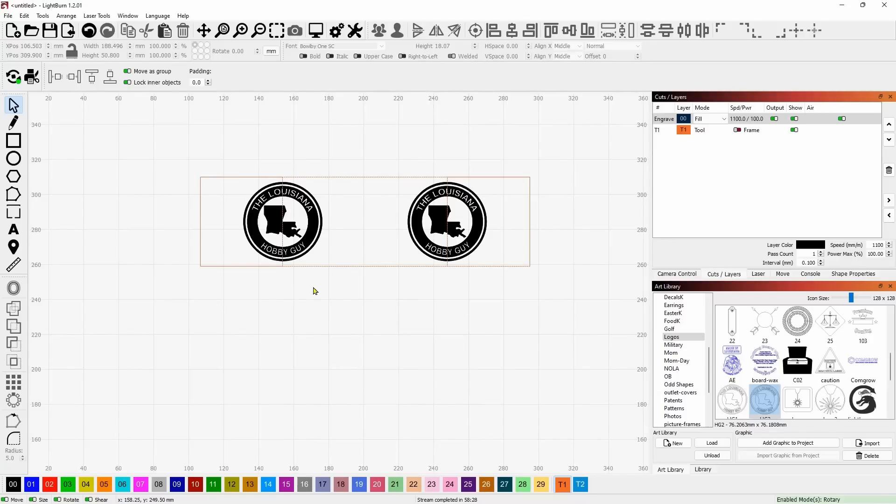
pyautogui.click(12, 230)
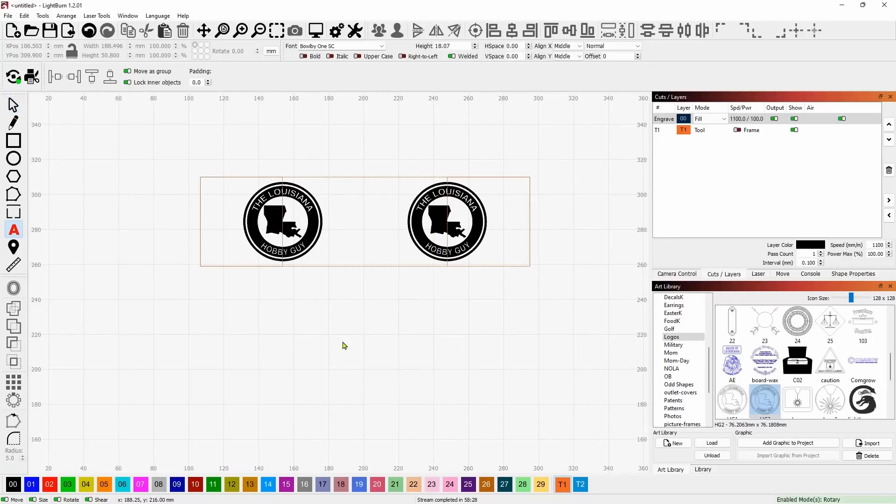
pyautogui.click(346, 331)
pyautogui.write('IGLOO')
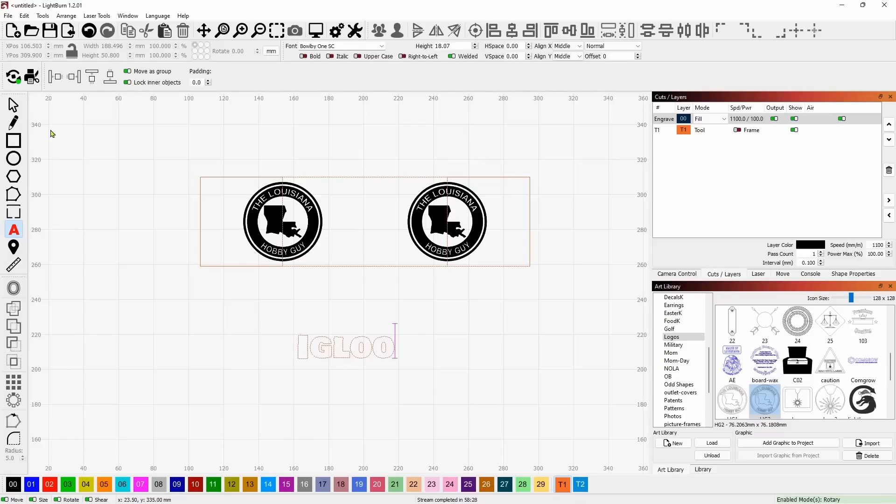
pyautogui.press('Escape')
pyautogui.click(13, 484)
pyautogui.moveTo(346, 347); pyautogui.dragTo(359, 346)
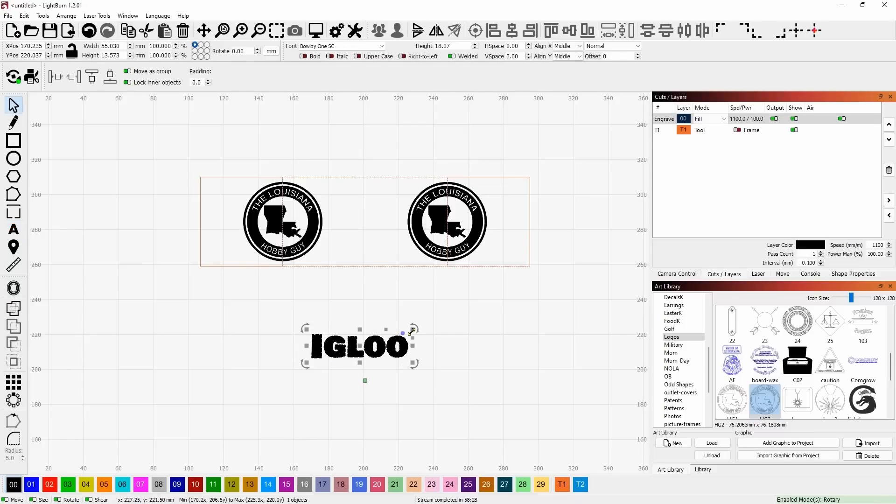
pyautogui.moveTo(412, 330); pyautogui.dragTo(365, 356)
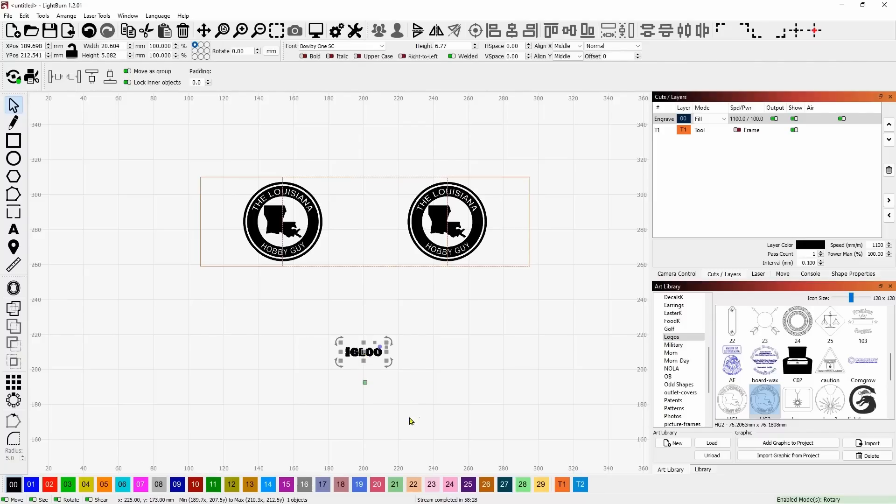
pyautogui.click(464, 373)
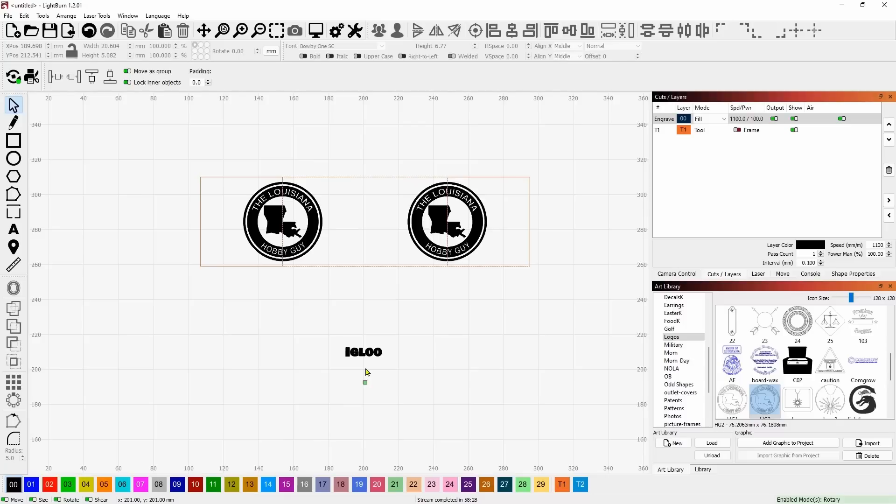
# Set the laser job's Start From mode to User Origin.
pyautogui.click(755, 275)
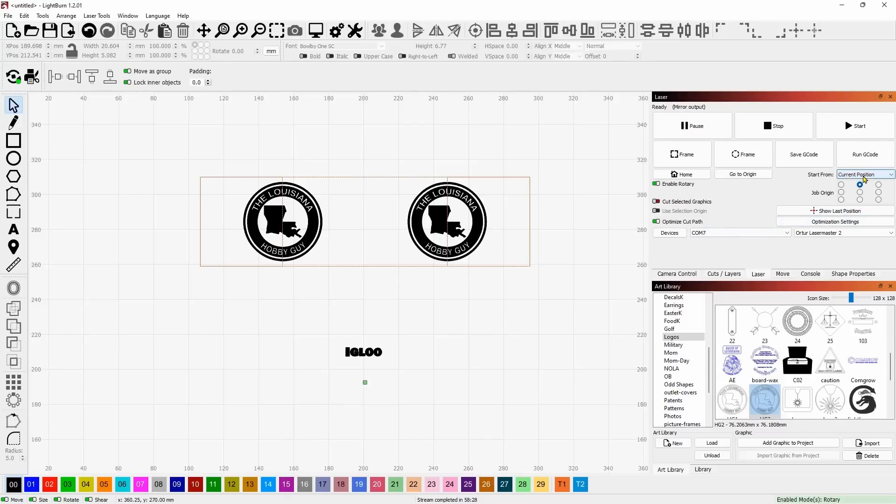
pyautogui.click(864, 178)
pyautogui.click(867, 189)
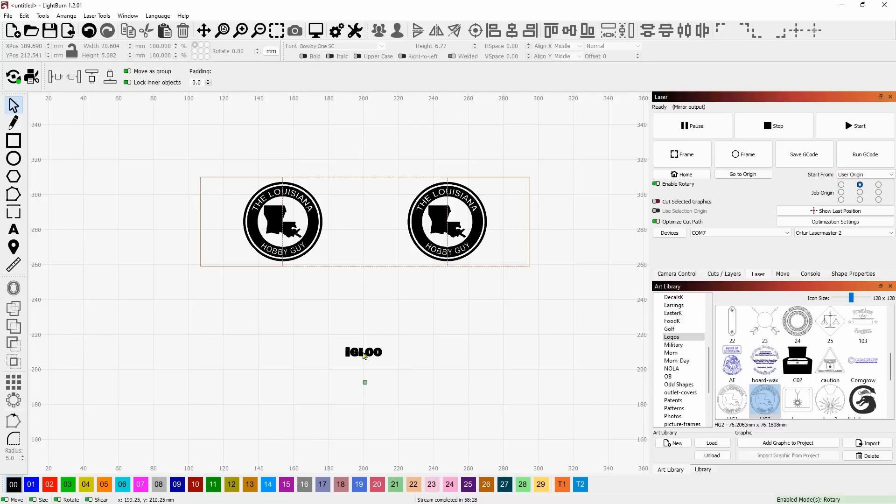
# Delete the IGLOO text, the right logo with its guide rectangles, and the left quarter rectangle, keeping only the left logo.
pyautogui.click(364, 355)
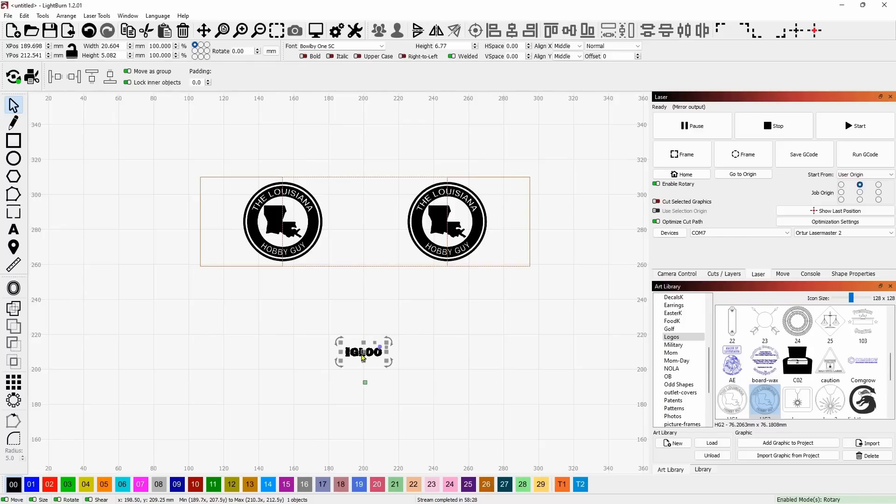
pyautogui.press('Delete')
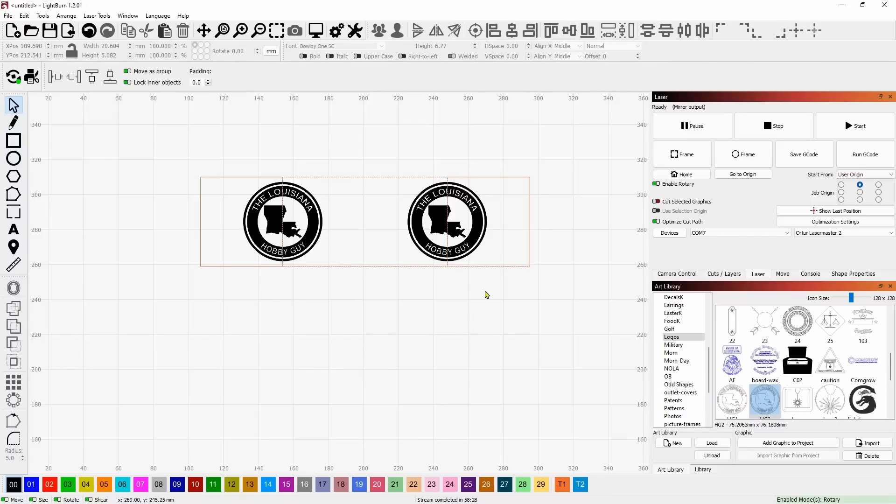
pyautogui.moveTo(491, 349); pyautogui.dragTo(333, 209)
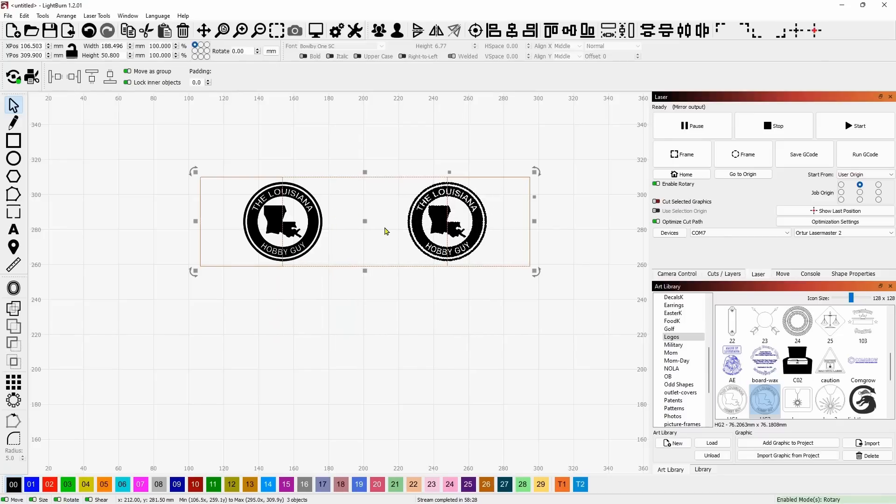
pyautogui.press('Delete')
pyautogui.moveTo(210, 226); pyautogui.dragTo(182, 212)
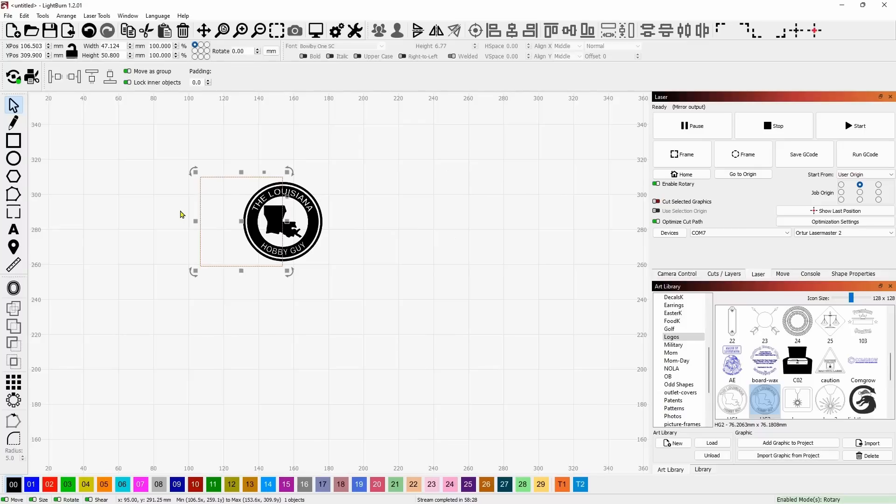
pyautogui.press('Delete')
pyautogui.scroll(-1, 264, 282)
pyautogui.moveTo(265, 284); pyautogui.dragTo(343, 291)
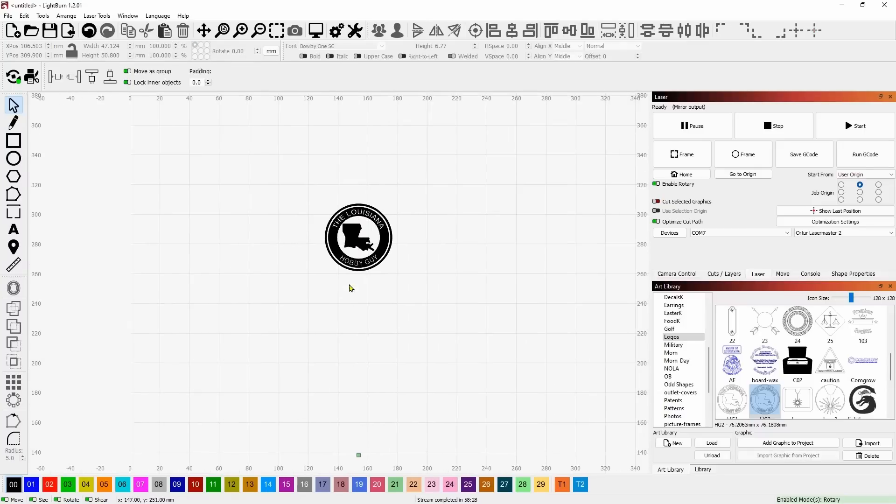
# Revisit the Start From options and undo the last three deletions around the left logo.
pyautogui.click(865, 175)
pyautogui.click(865, 182)
pyautogui.hotkey('ctrl', 'z')
pyautogui.hotkey('ctrl', 'z')
pyautogui.hotkey('ctrl', 'z')
pyautogui.click(538, 313)
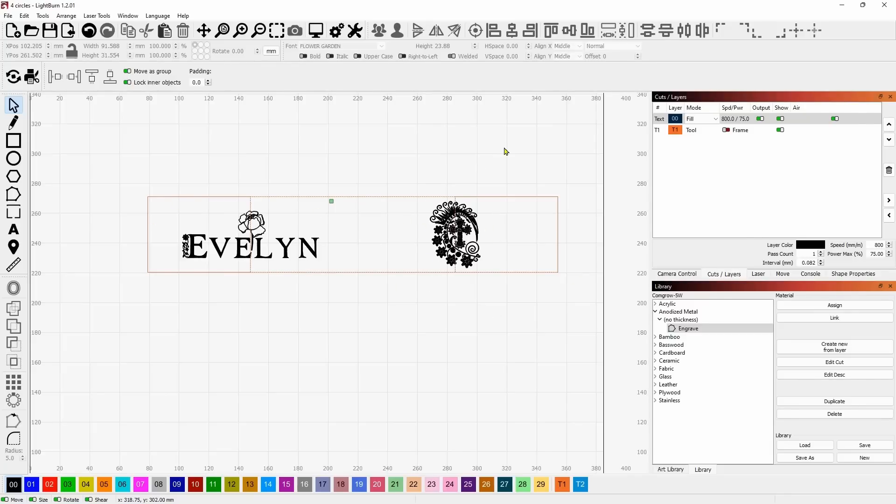
# Review and edit the Fast Whitespace Scan speed in the device settings, and accept the settings.
pyautogui.click(355, 30)
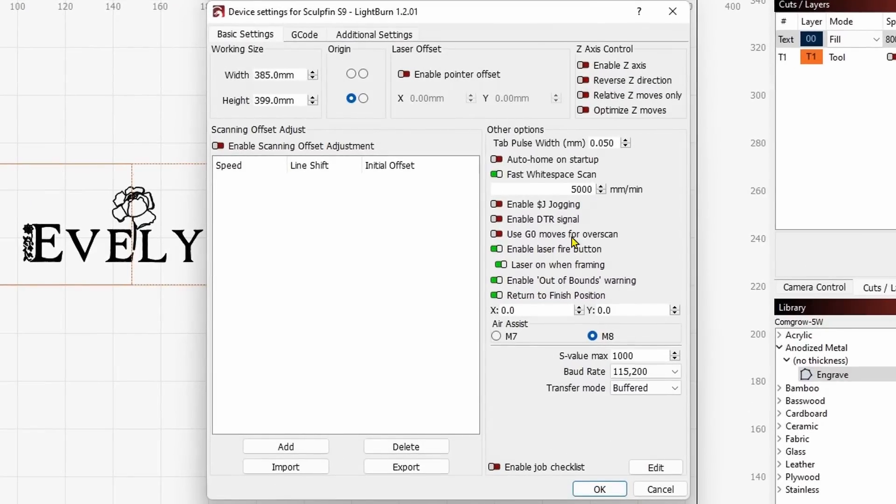
pyautogui.moveTo(581, 189); pyautogui.dragTo(626, 219)
pyautogui.press('BackSpace')
pyautogui.click(568, 191)
pyautogui.click(600, 489)
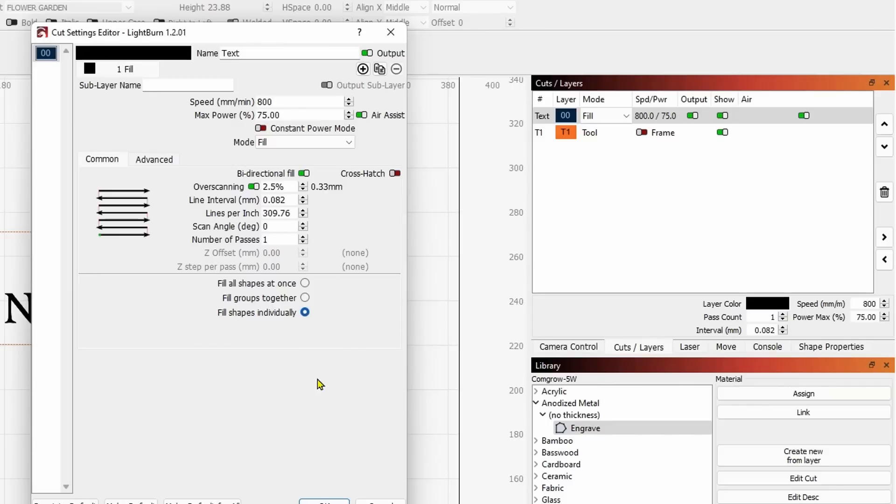
# Try to set the Text layer's fill to 308 lines per inch.
pyautogui.moveTo(286, 214); pyautogui.dragTo(210, 212)
pyautogui.write('308')
pyautogui.click(325, 501)
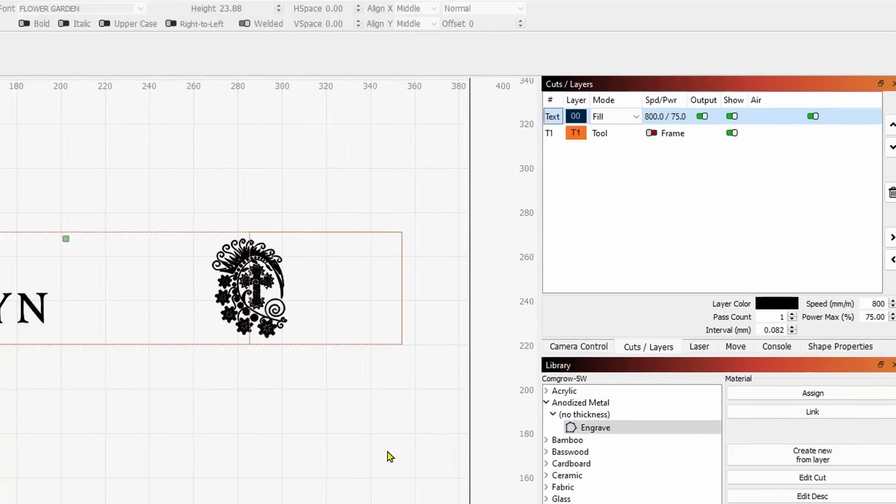
# Preview the engraving at 0° scan angle, play back the simulation with traversal moves shown, and close the preview.
pyautogui.click(353, 16)
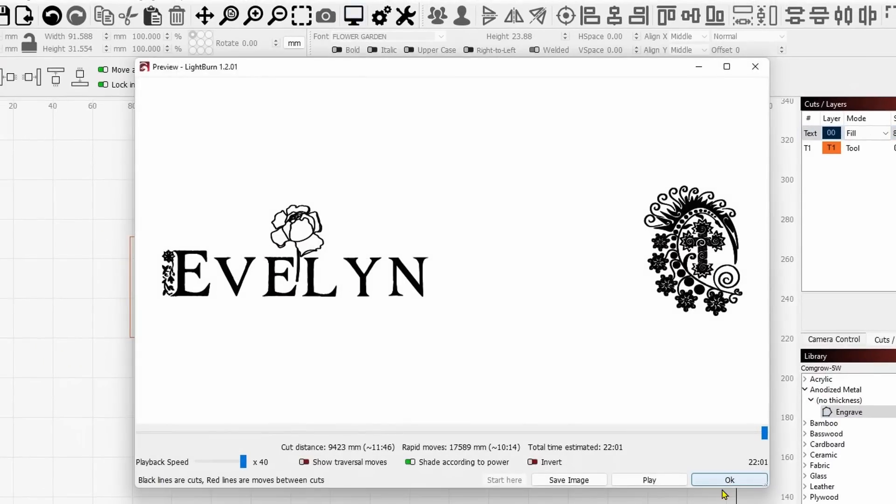
pyautogui.moveTo(763, 432); pyautogui.dragTo(168, 425)
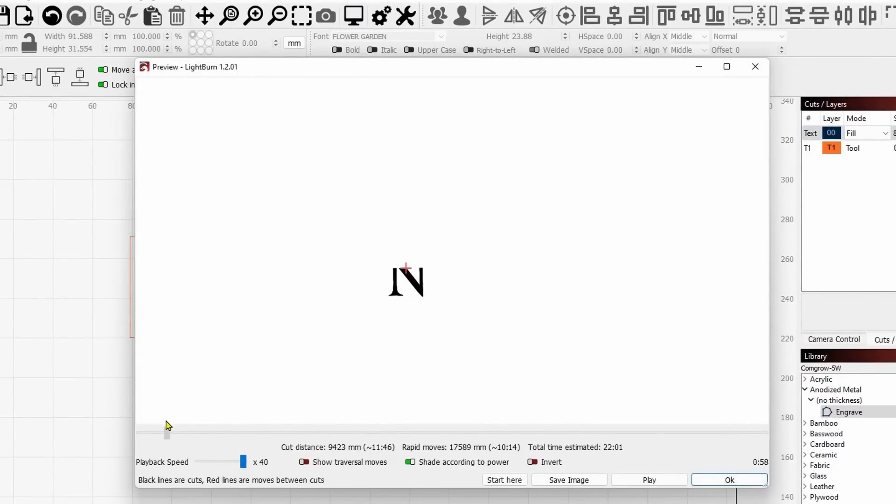
pyautogui.click(653, 480)
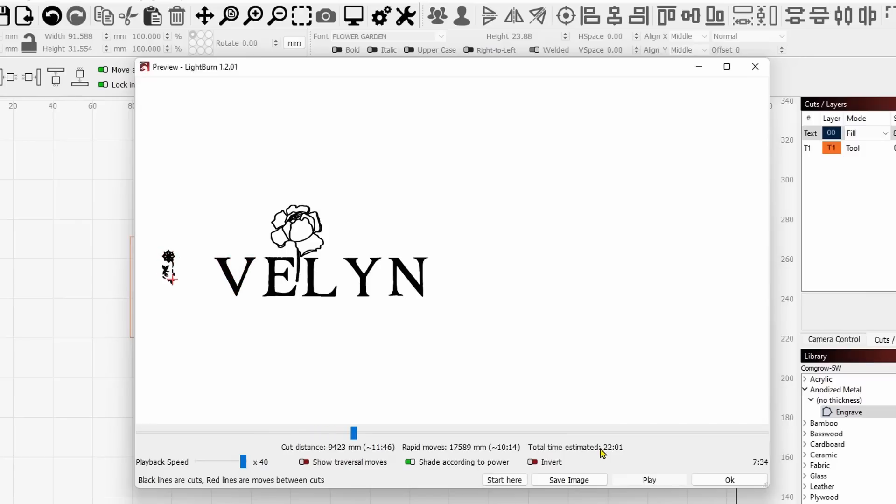
pyautogui.click(303, 462)
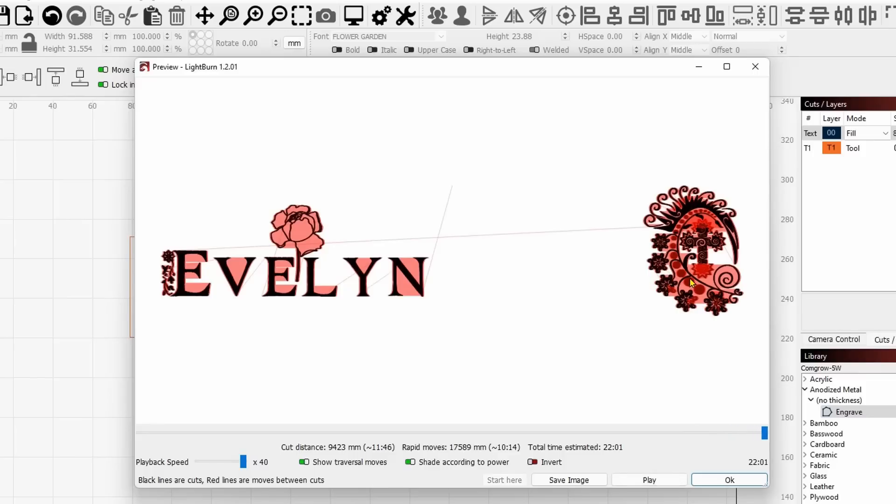
pyautogui.click(728, 480)
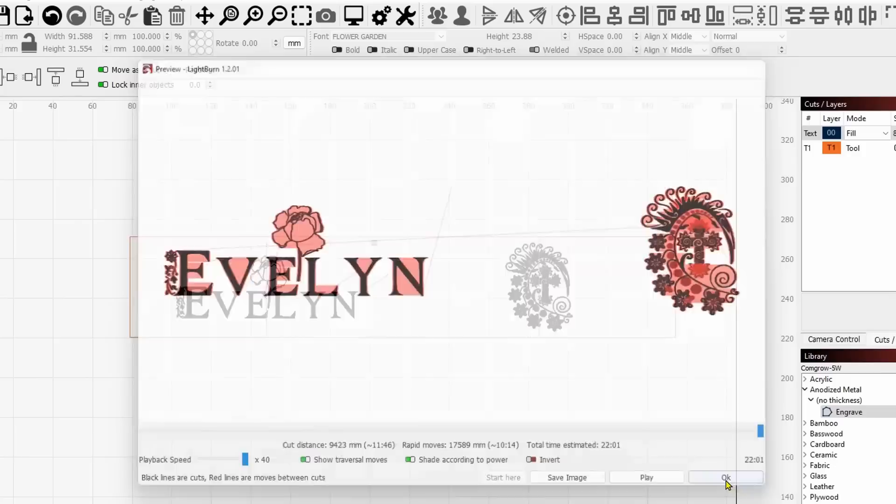
# Set the Text layer's fill scan angle to 90 degrees.
pyautogui.doubleClick(810, 135)
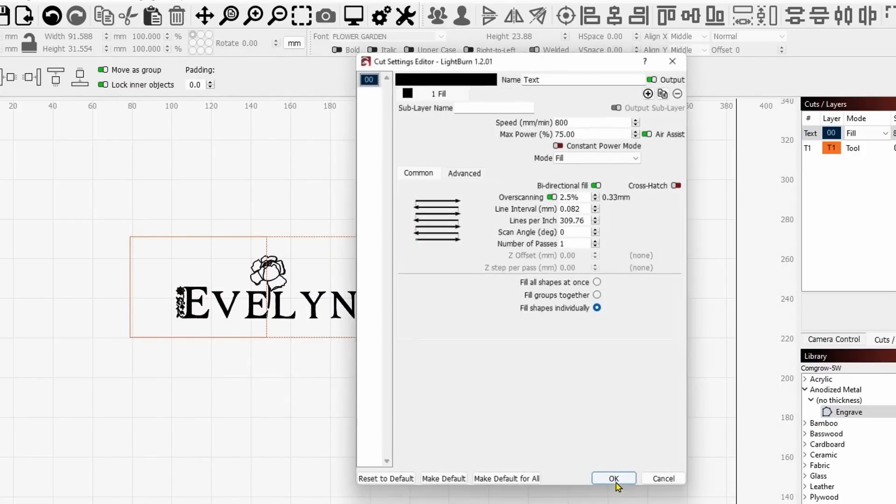
pyautogui.doubleClick(581, 232)
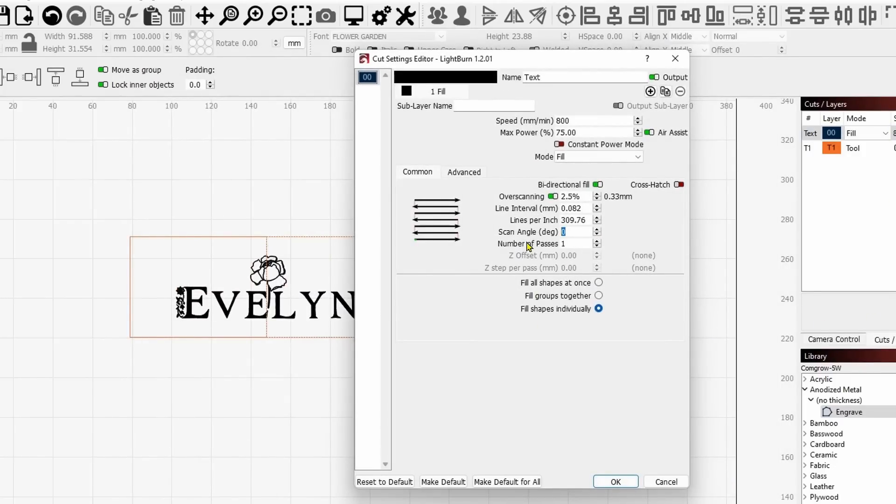
pyautogui.write('90')
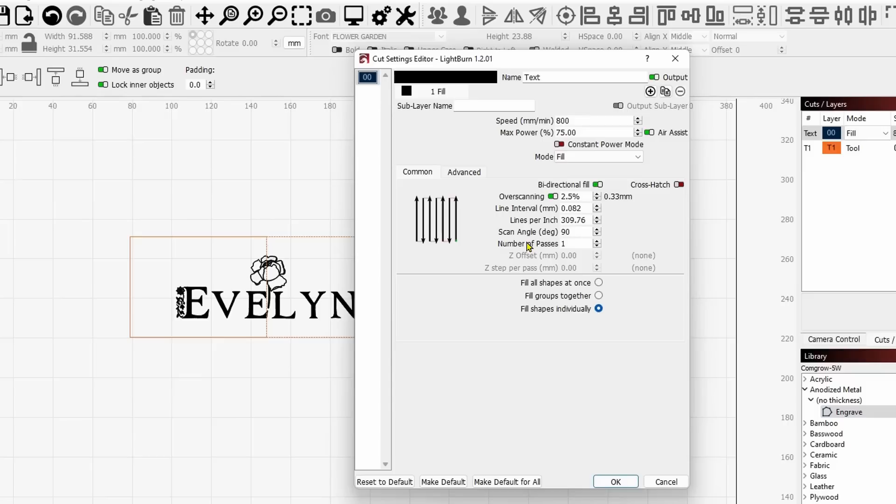
pyautogui.click(617, 481)
# Preview and play back the engraving with the 90° scan angle, hide the traversal moves, and close the preview.
pyautogui.click(353, 15)
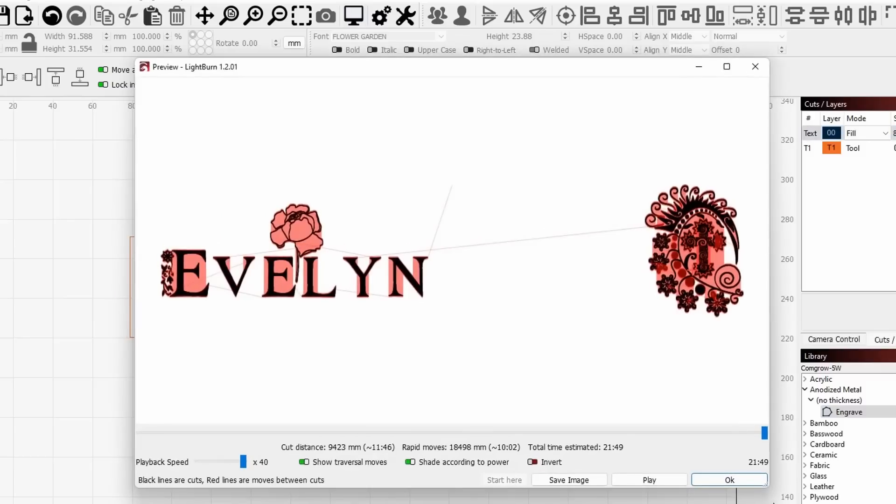
pyautogui.moveTo(765, 431); pyautogui.dragTo(144, 439)
pyautogui.click(677, 484)
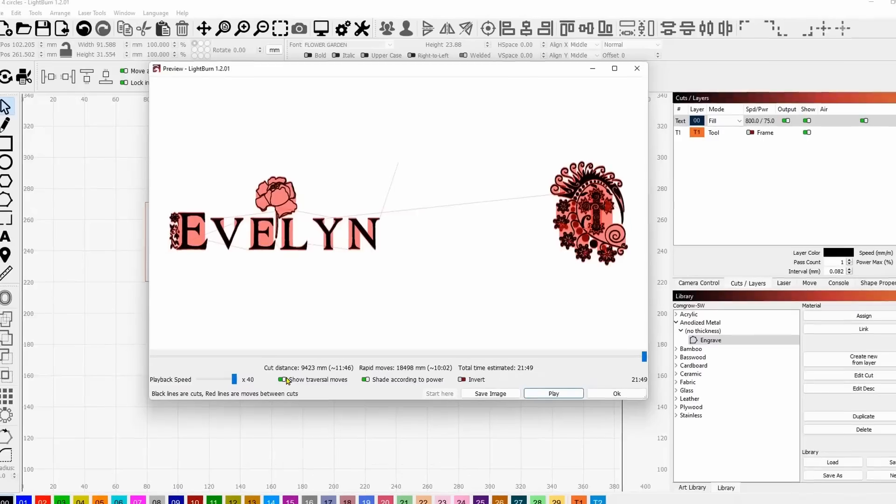
pyautogui.click(303, 462)
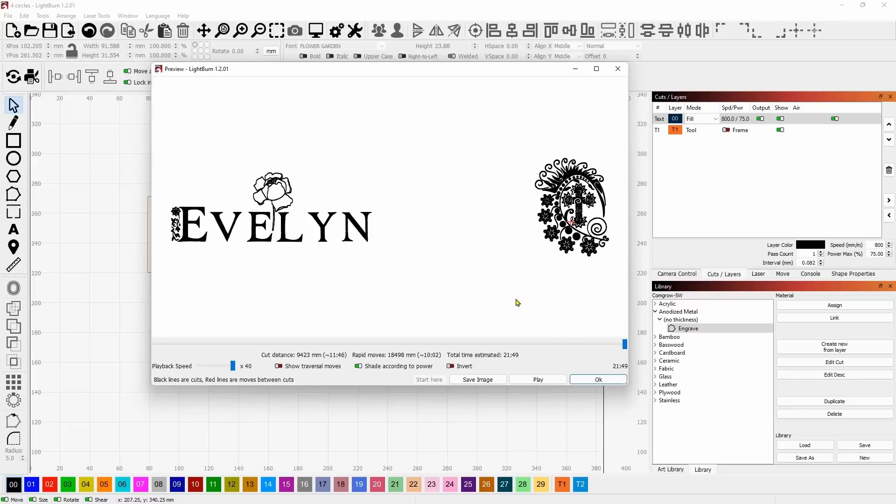
pyautogui.press('Escape')
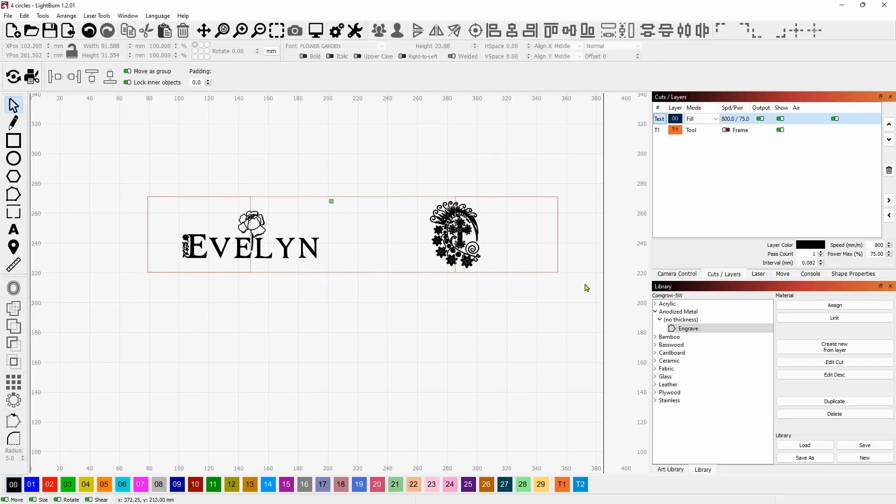
# Set the laser head's movement speed to 50 mm/min for slow framing on the rotary.
pyautogui.click(518, 316)
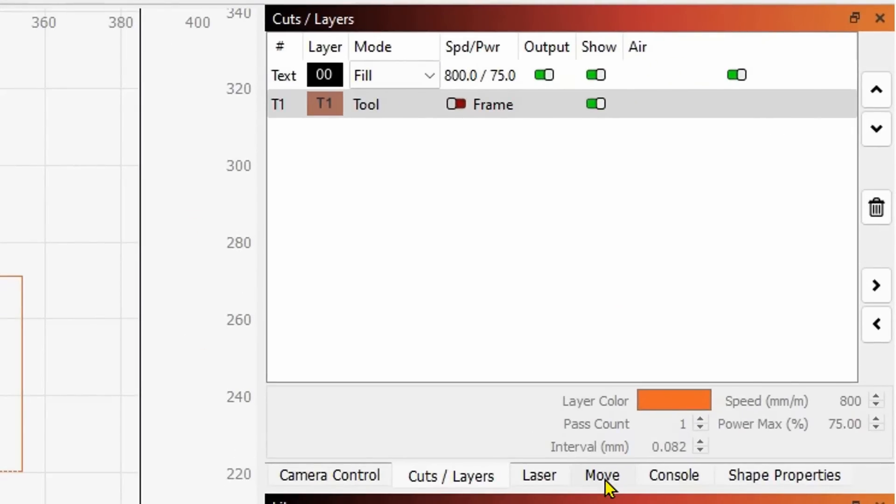
pyautogui.click(602, 475)
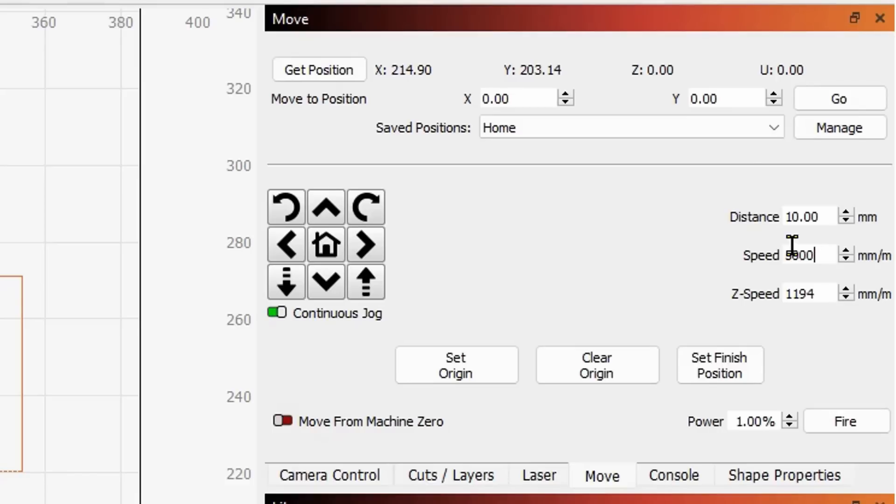
pyautogui.moveTo(820, 255); pyautogui.dragTo(741, 258)
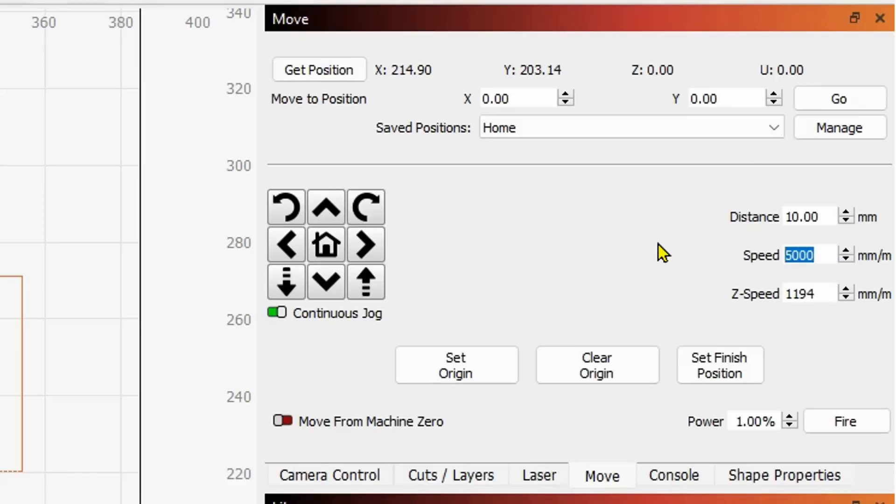
pyautogui.write('50')
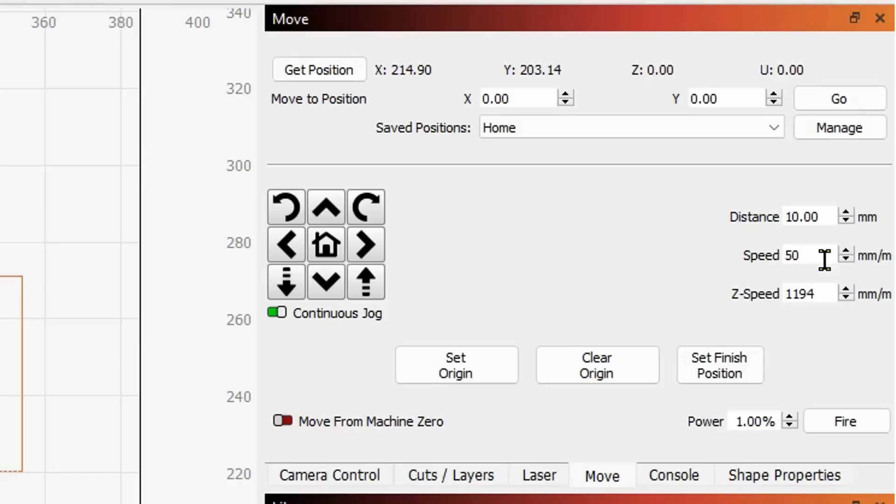
pyautogui.moveTo(825, 259); pyautogui.dragTo(709, 256)
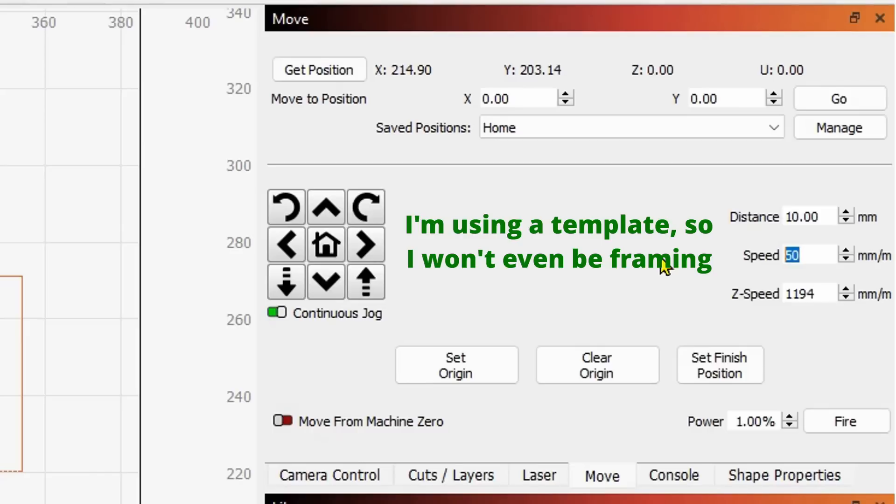
pyautogui.click(812, 249)
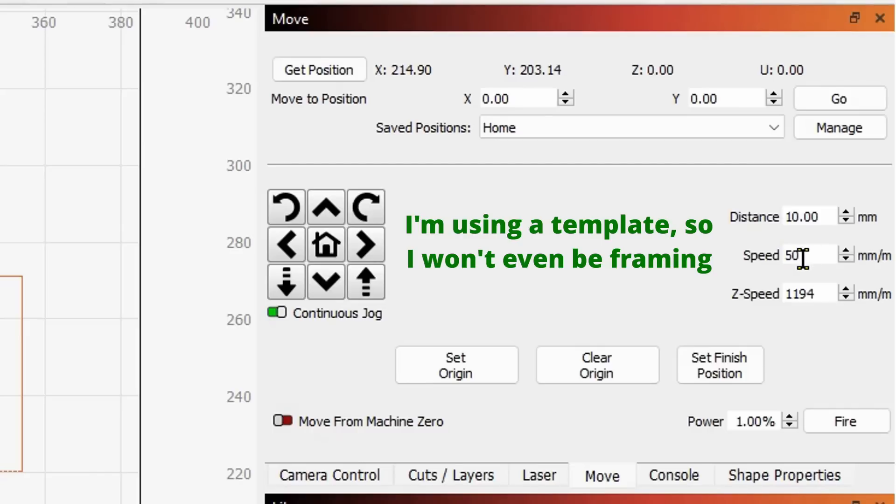